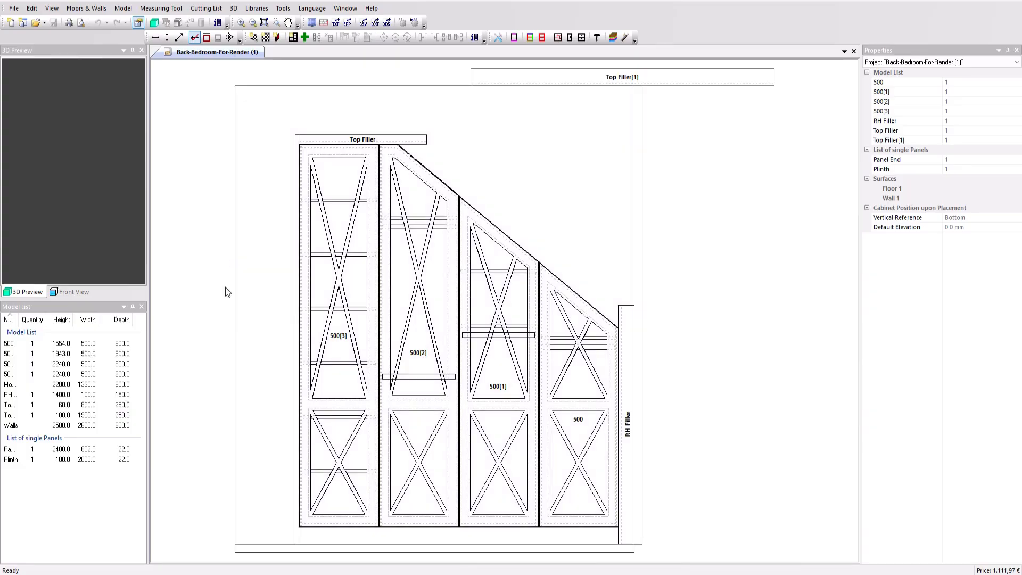
Measure the horizontal distance from the slope's upper corner on cabinet 500[2] to the outer edge of cabinet 500 beside the RH Filler
left_click(435, 521)
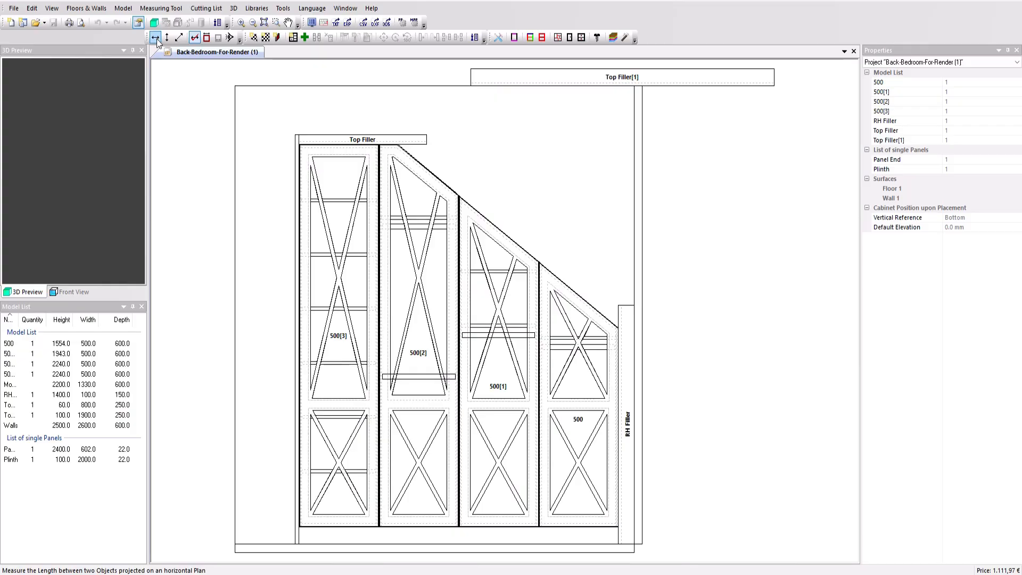
left_click(155, 38)
scroll(404, 154, "up", 5)
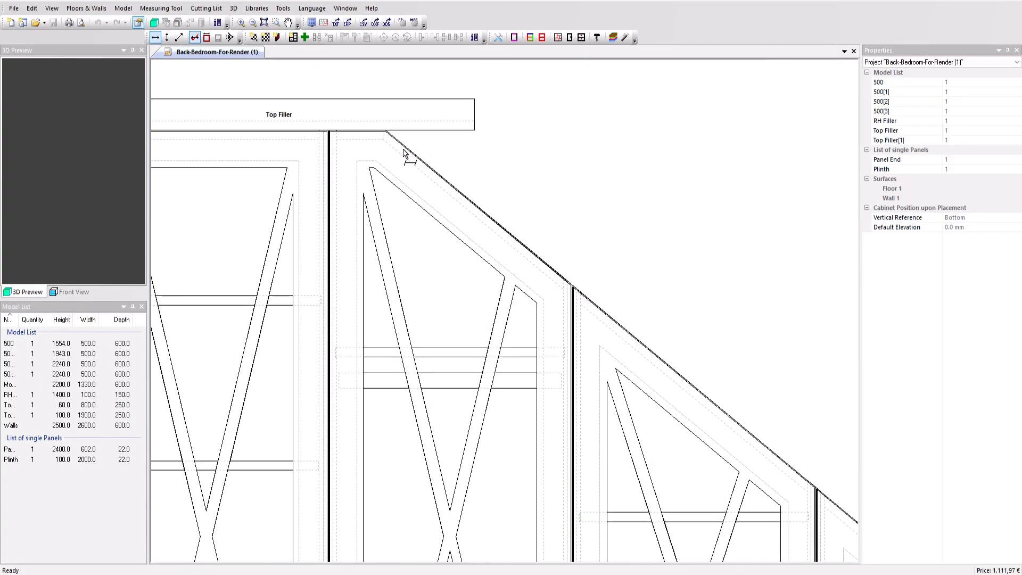
scroll(404, 154, "up", 4)
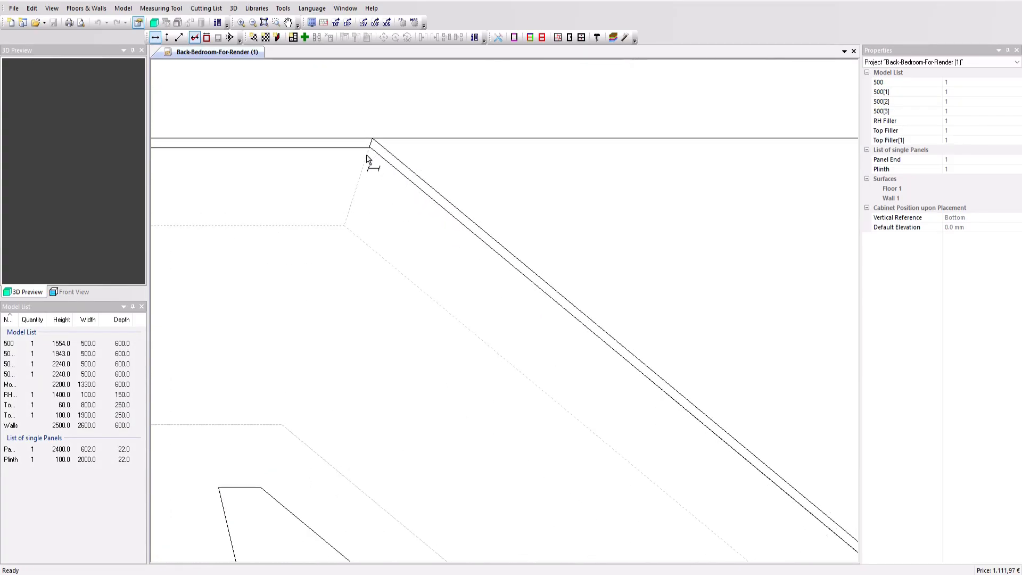
left_click(372, 139)
scroll(372, 141, "down", 5)
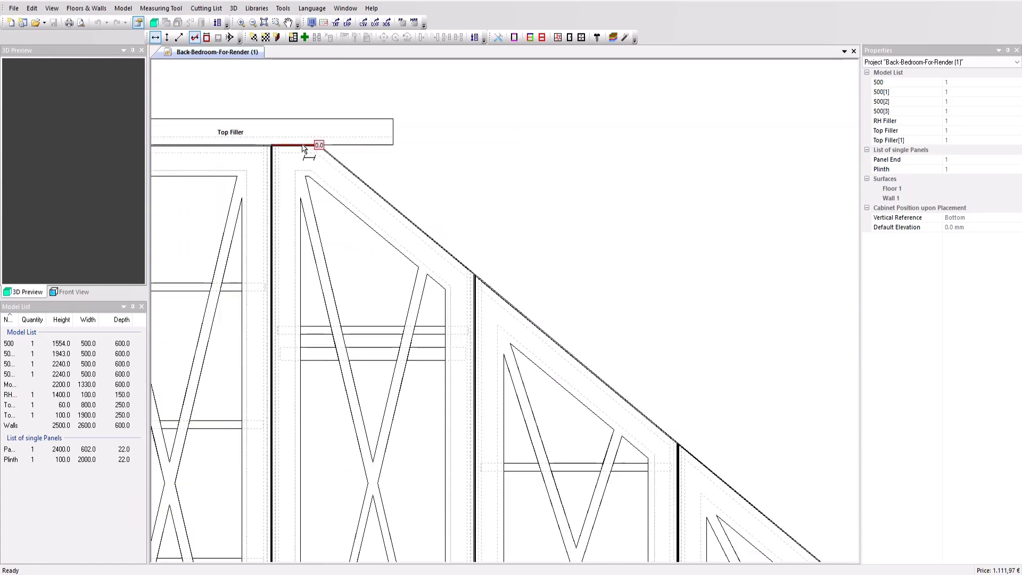
scroll(523, 341, "up", 6)
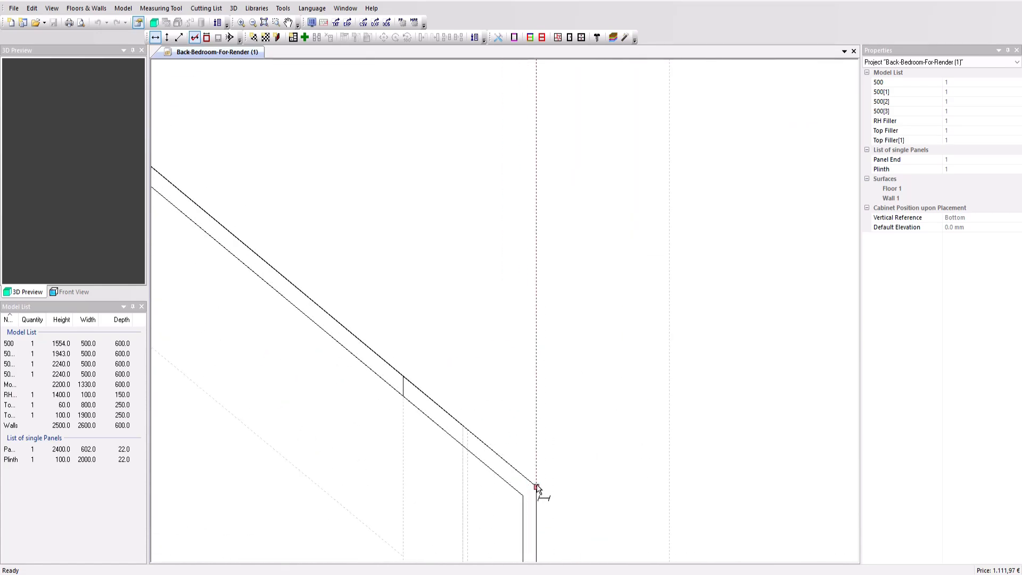
left_click(536, 487)
scroll(680, 471, "down", 4)
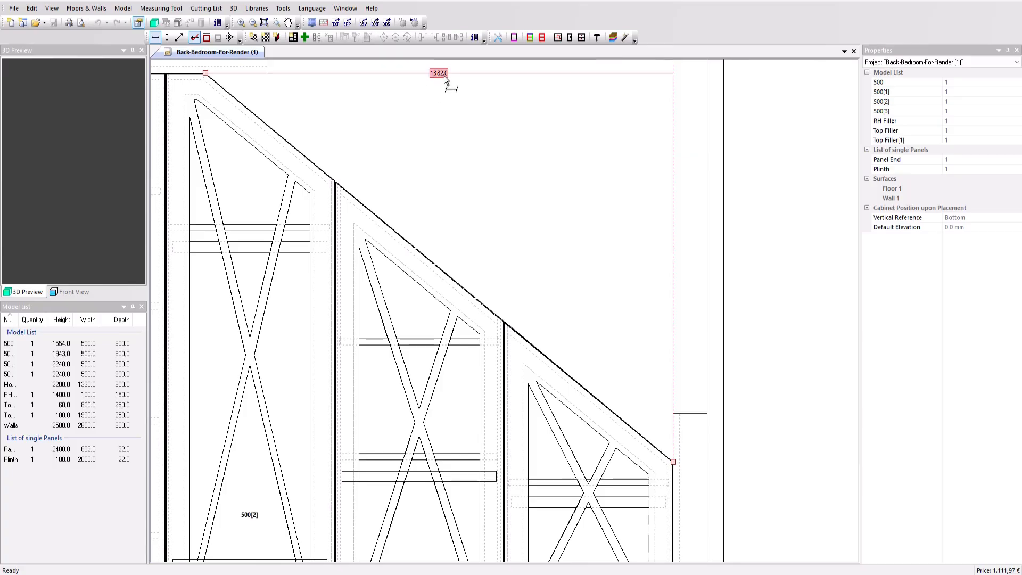
left_click(445, 78)
scroll(486, 247, "down", 3)
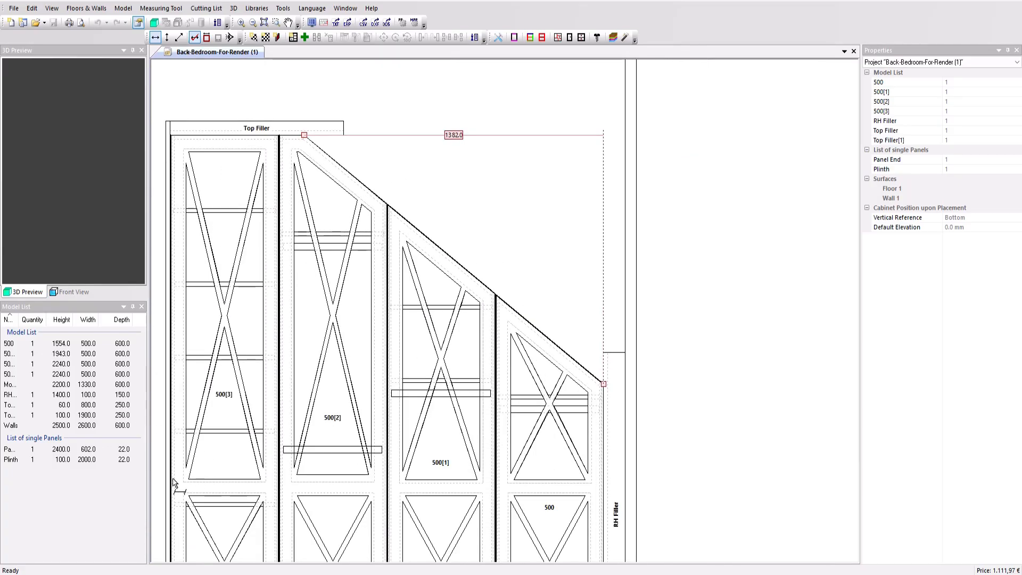
Create a new box cabinet 2000 mm high, 1382 mm wide and 600 mm deep
right_click(67, 501)
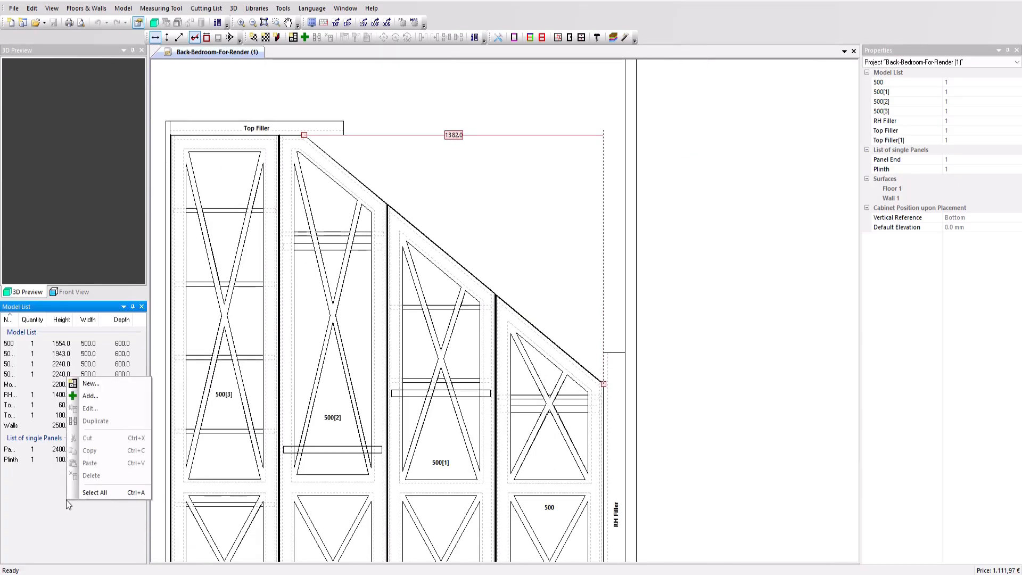
left_click(99, 379)
left_click(296, 226)
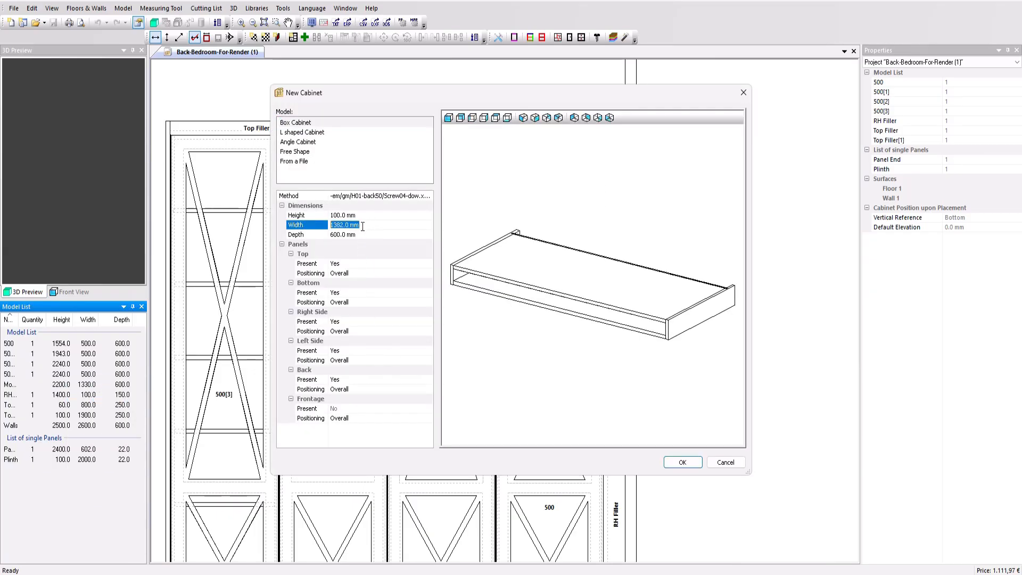
key("Up")
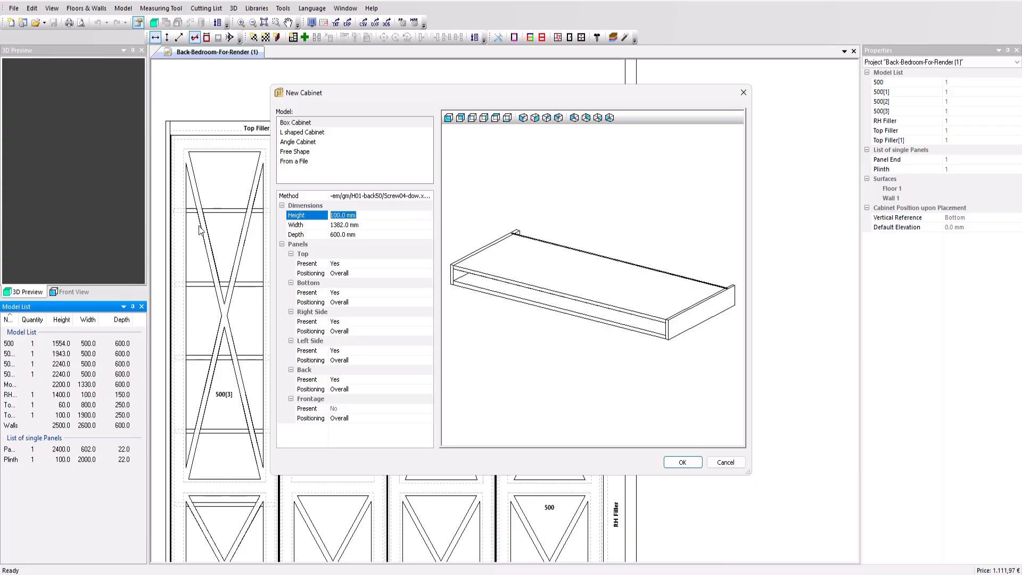
type("2000")
key("Return")
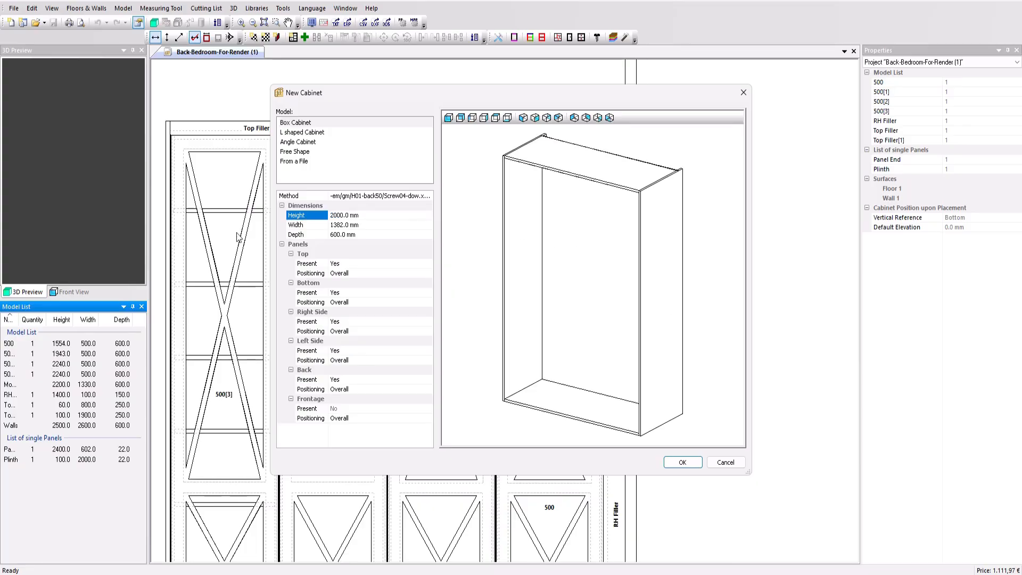
key("Return")
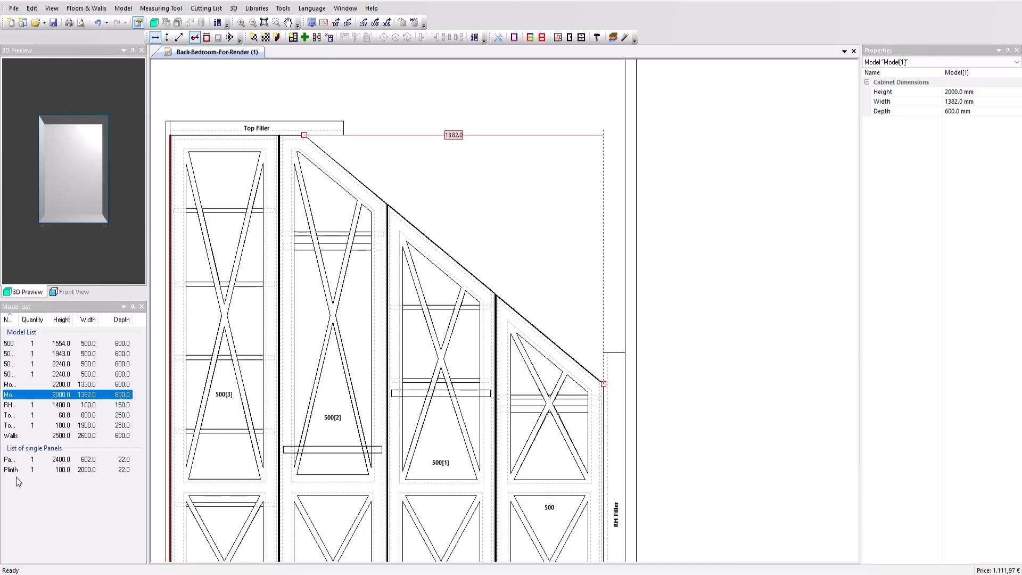
Quit the measuring tool and delete the 2200 × 1330 mm model from the project's model list
double_click(30, 395)
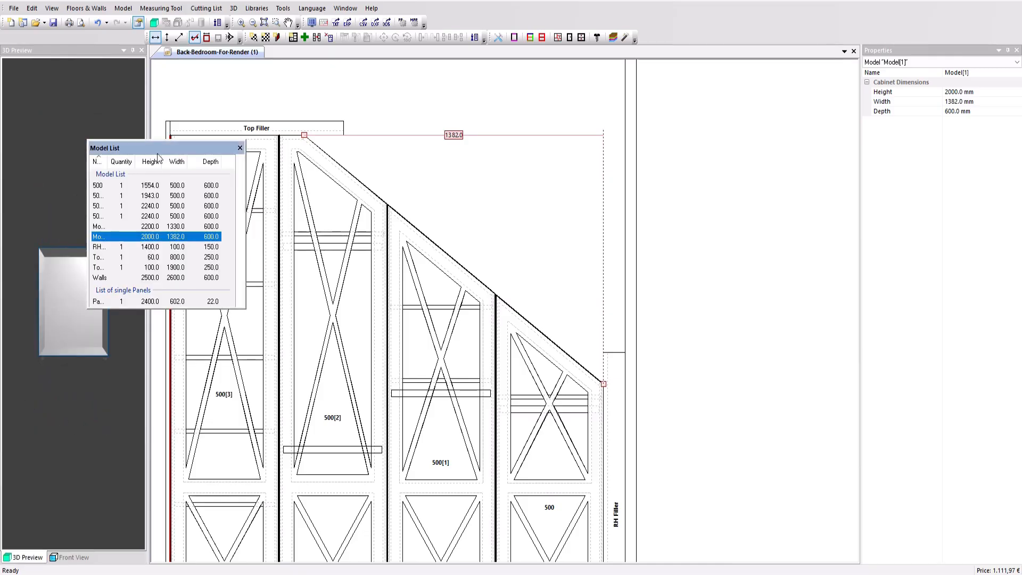
left_click_drag(116, 147, 116, 301)
right_click(441, 160)
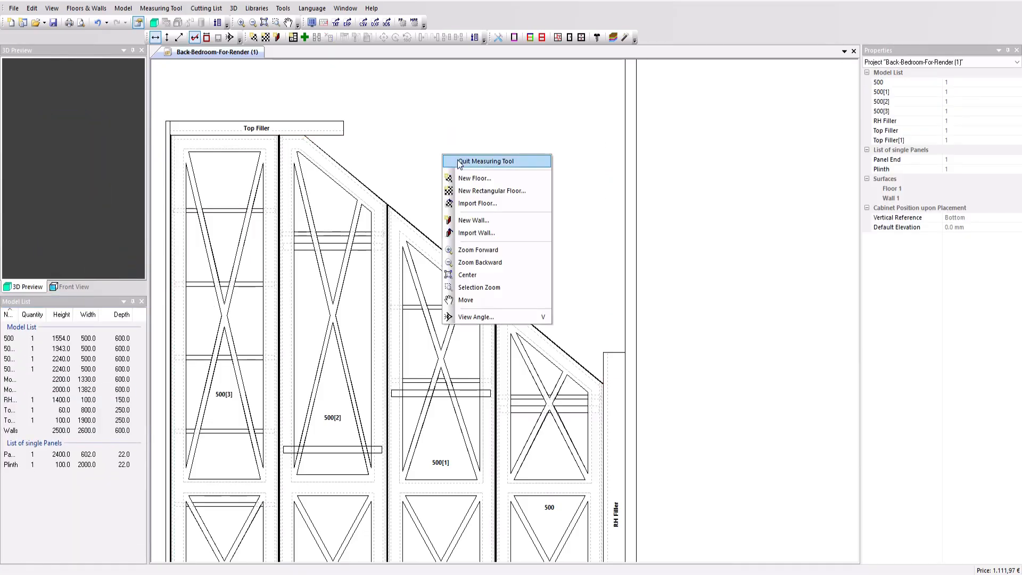
key("Escape")
left_click(24, 386)
left_click(33, 379)
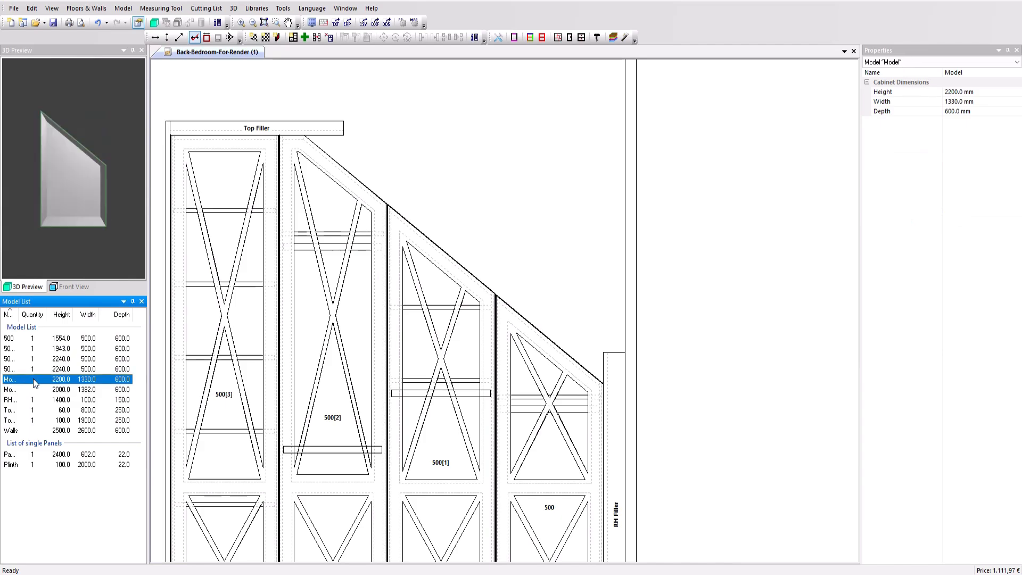
key("Delete")
Open the 2000 × 1382 mm cabinet model for editing and set its fitting method to no hardware
double_click(20, 381)
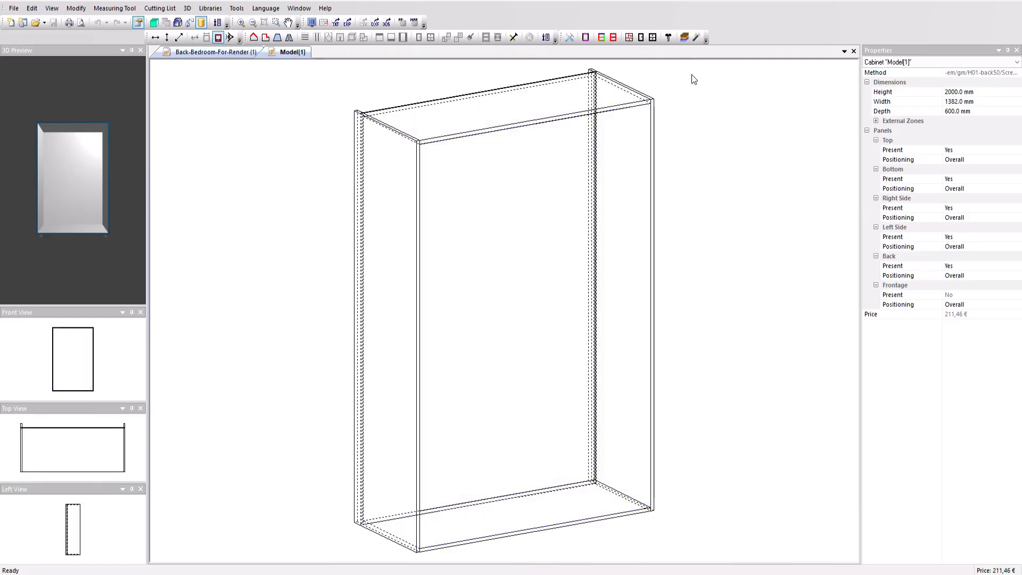
left_click(668, 37)
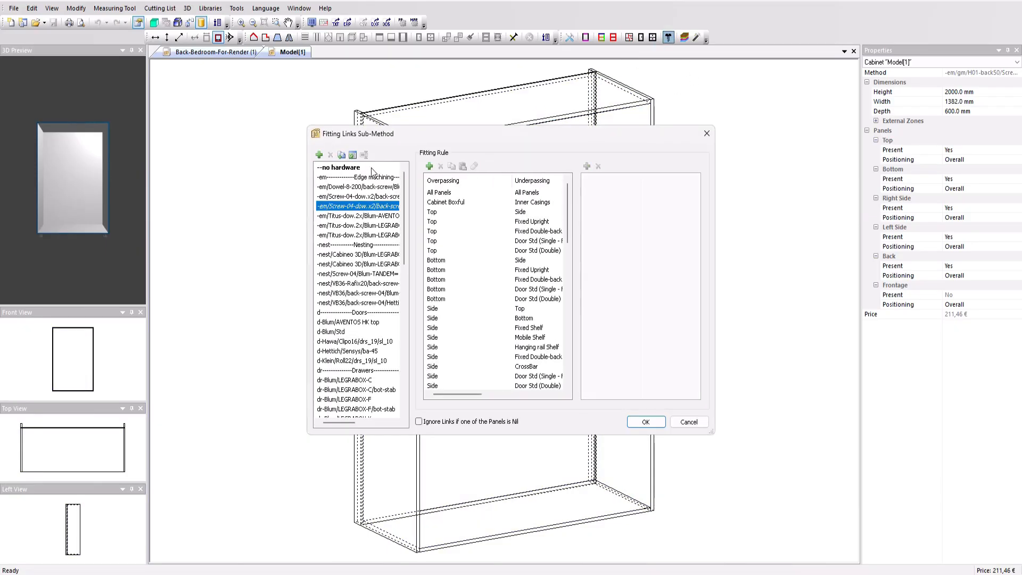
double_click(374, 168)
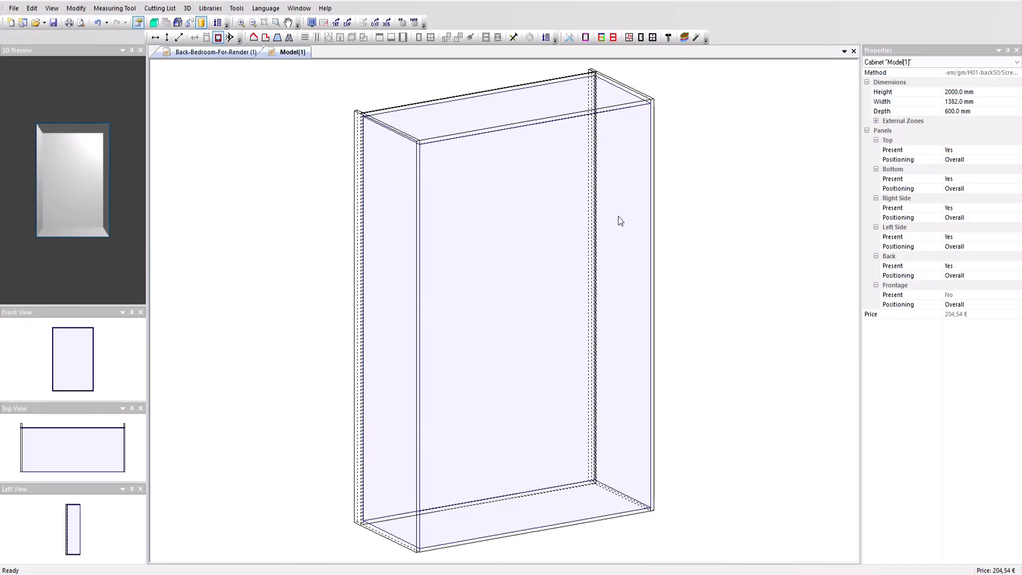
Apply the Edge-Nil edge style and the No Recess division method to the whole cabinet
left_click(613, 37)
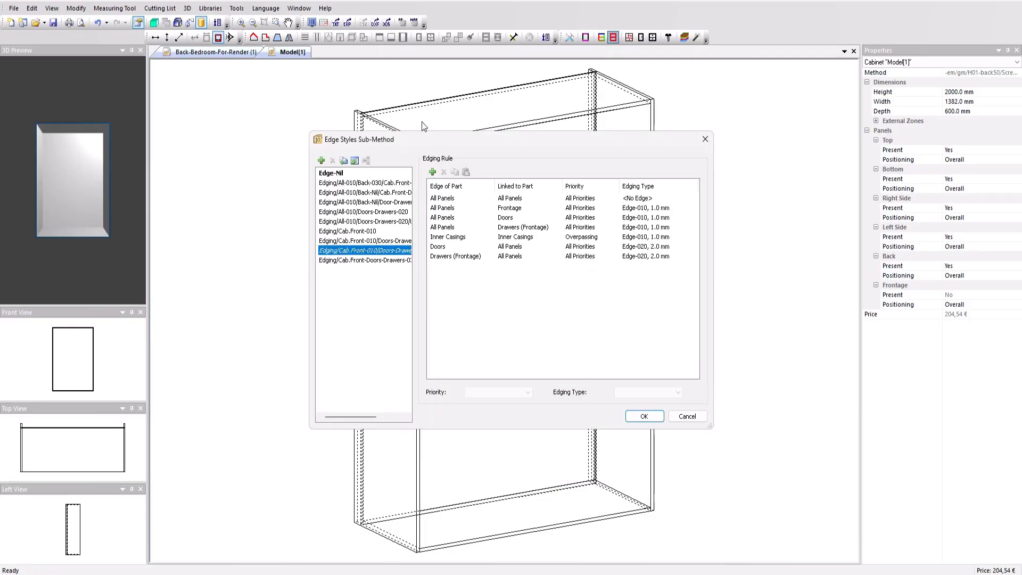
double_click(343, 175)
left_click(496, 310)
left_click(629, 37)
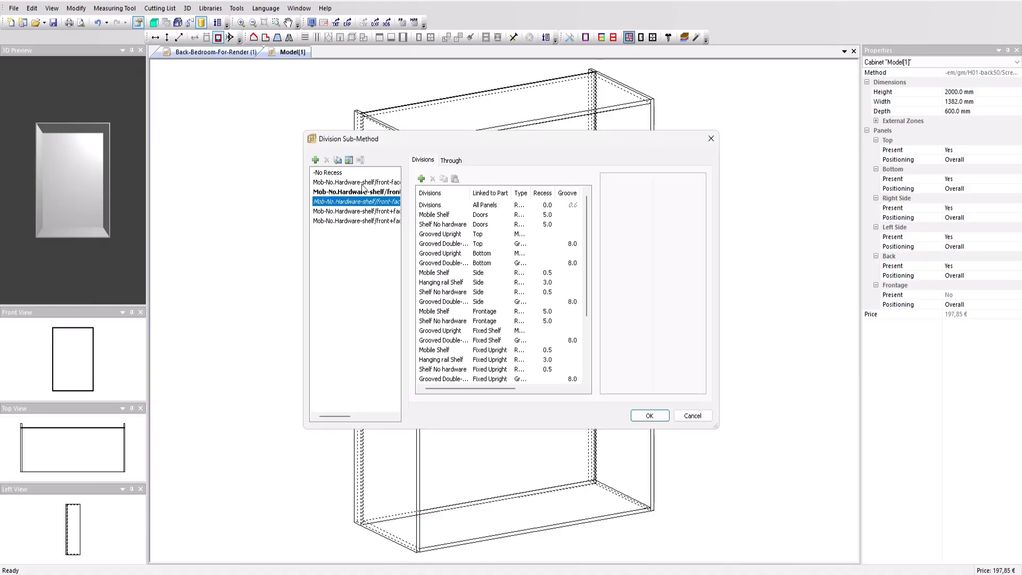
double_click(349, 175)
left_click(496, 310)
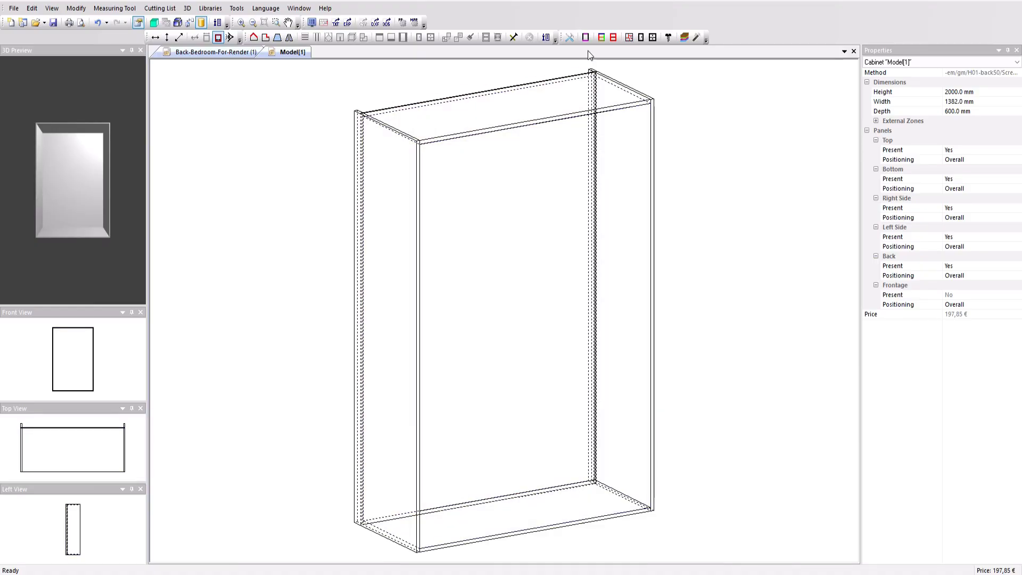
Set the cabinet boxful method to H00 with Back first in the priority order, and apply it to the whole cabinet
left_click(586, 37)
left_click(330, 171)
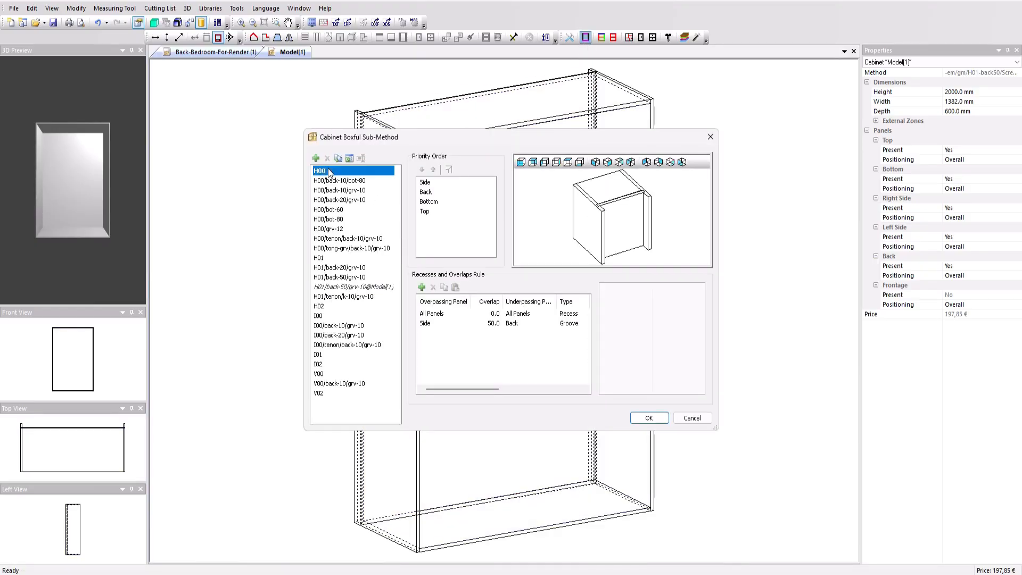
left_click(437, 212)
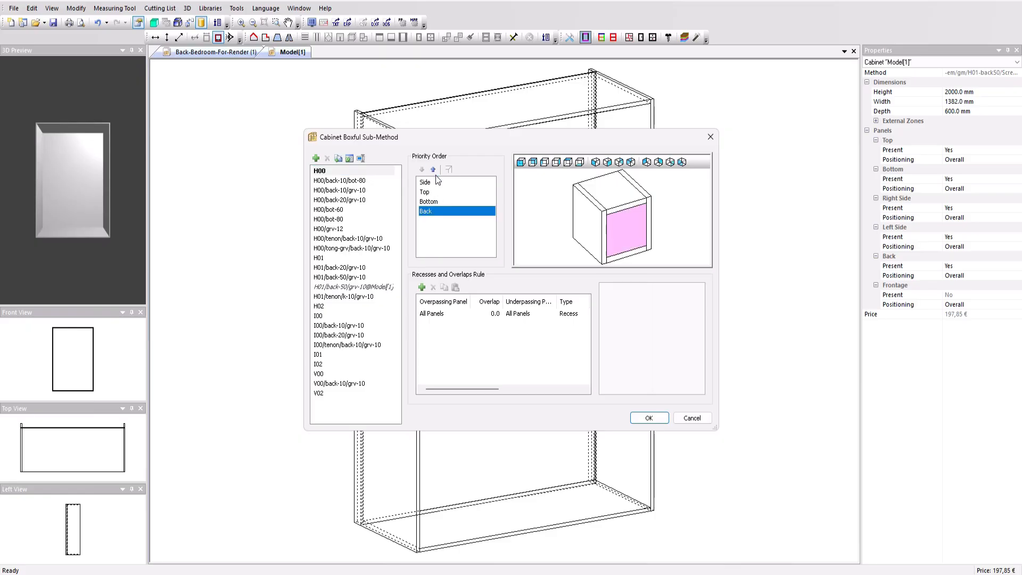
left_click(433, 170)
left_click(433, 169)
left_click(432, 170)
left_click(649, 419)
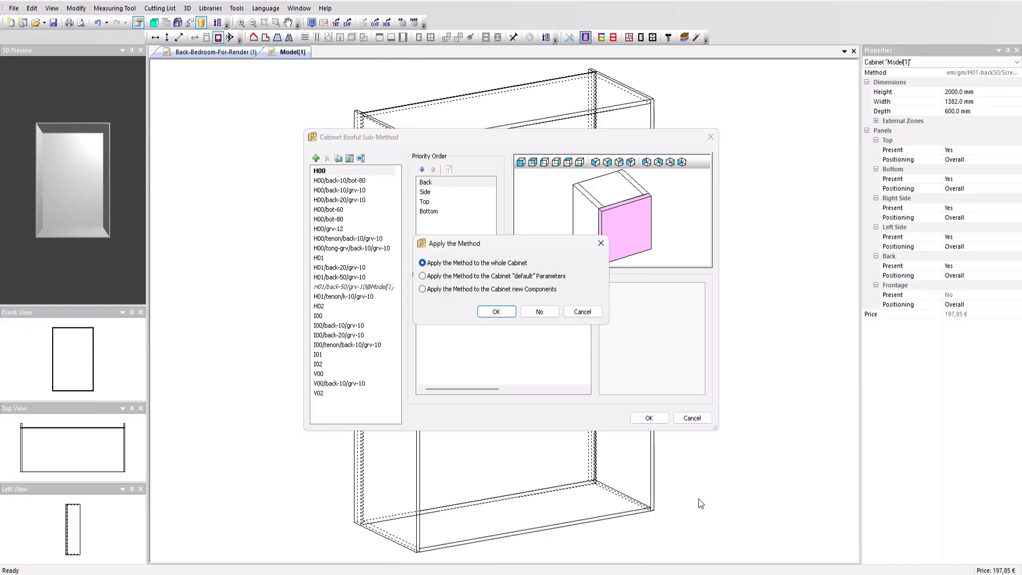
left_click(482, 310)
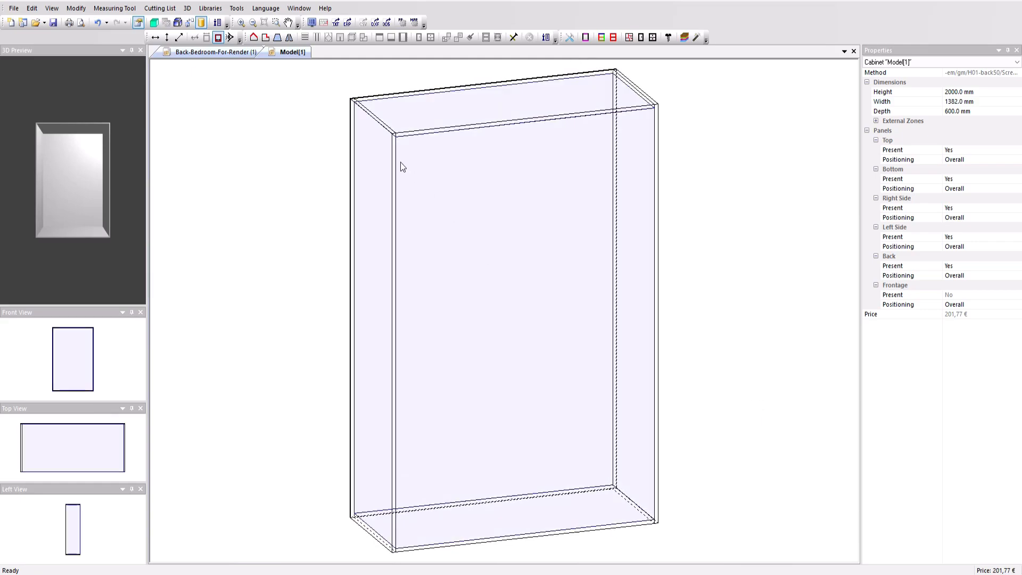
Select the cabinet's top panel, and in the bedroom project measure the vertical drop from the slope's upper corner to its lower corner
left_click(412, 134)
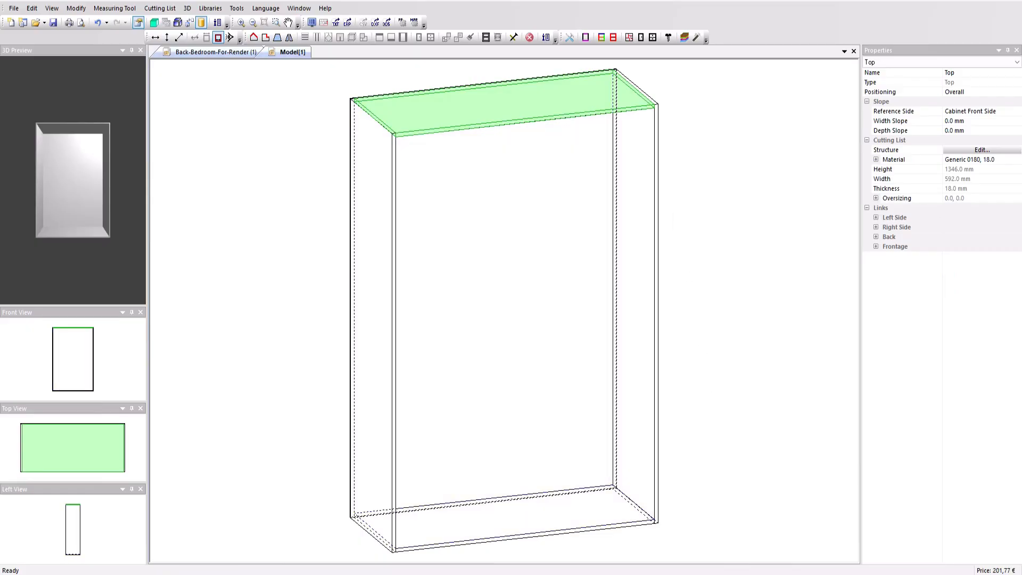
left_click(213, 52)
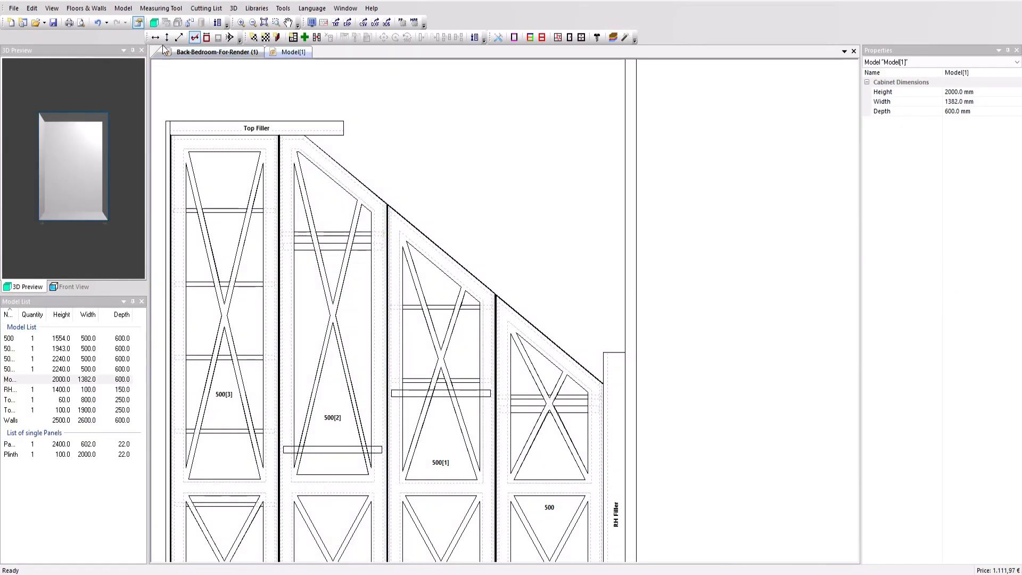
left_click(167, 37)
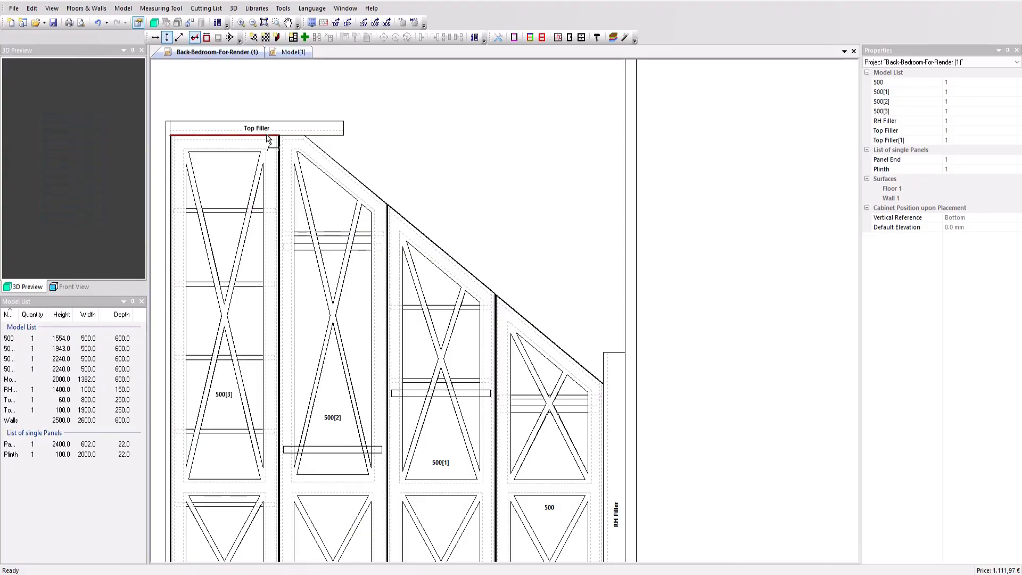
scroll(267, 139, "up", 6)
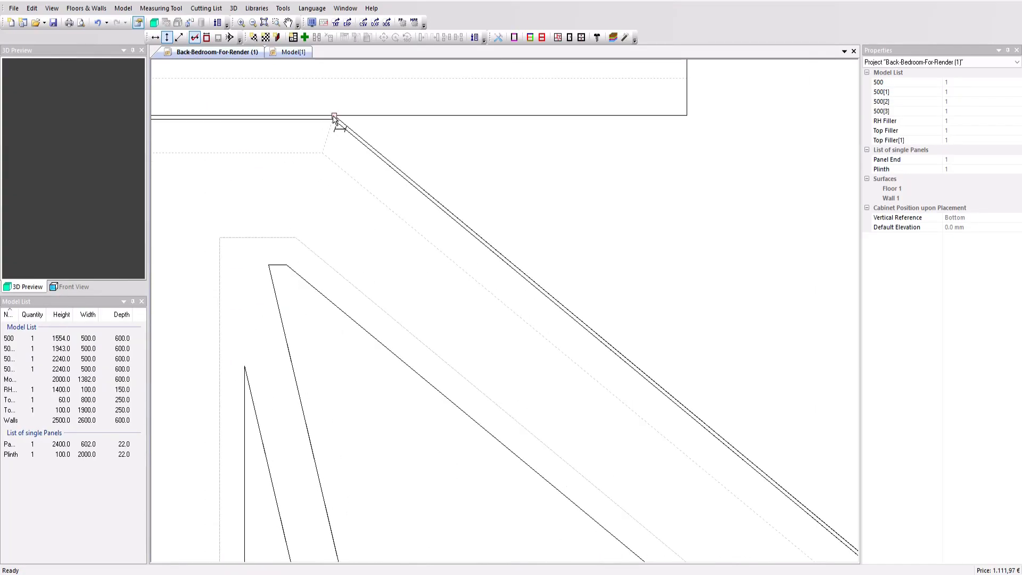
scroll(335, 118, "up", 2)
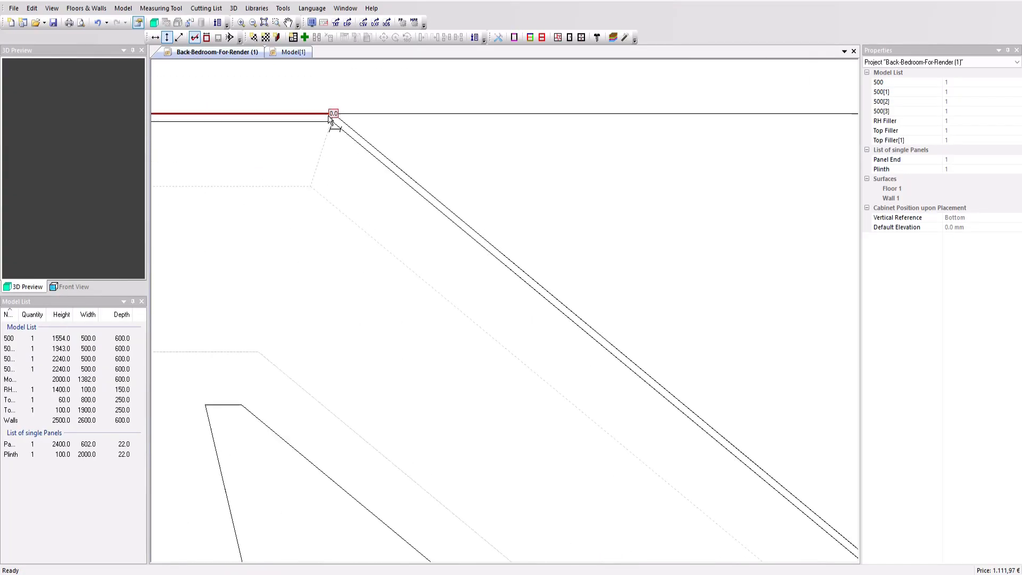
scroll(335, 118, "down", 5)
scroll(726, 492, "up", 2)
scroll(712, 433, "up", 3)
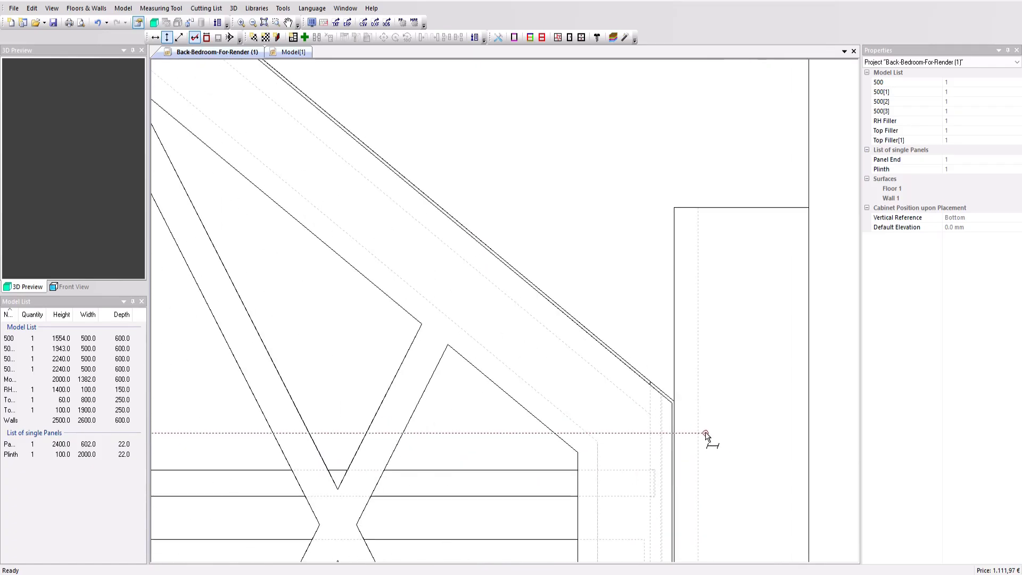
left_click(670, 397)
scroll(672, 401, "down", 5)
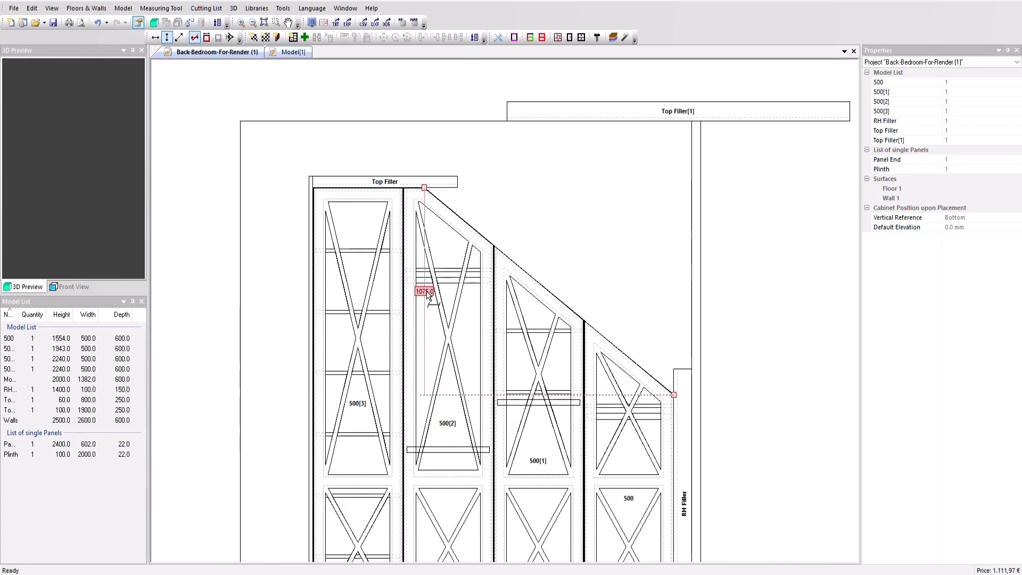
Return to the new cabinet model and create a multi-slope top along the cabinet width, with the right-hand profile point at y = -1075 mm
left_click(292, 52)
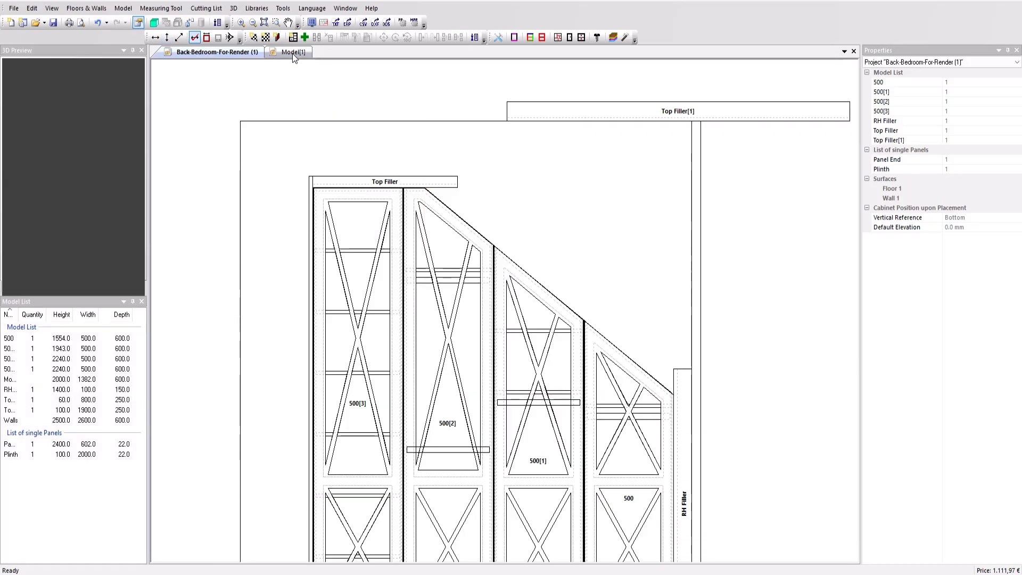
left_click(253, 37)
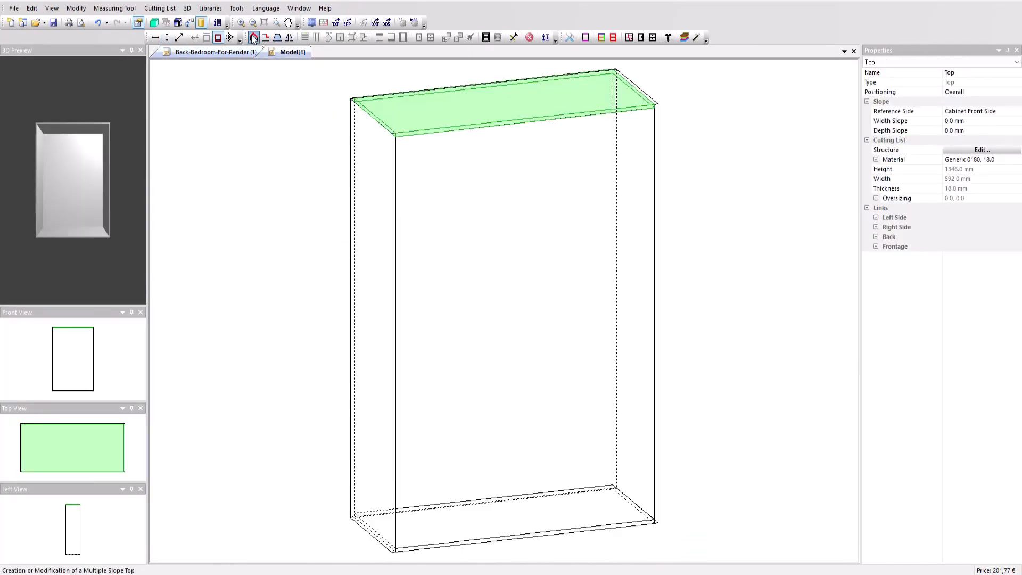
left_click(752, 253)
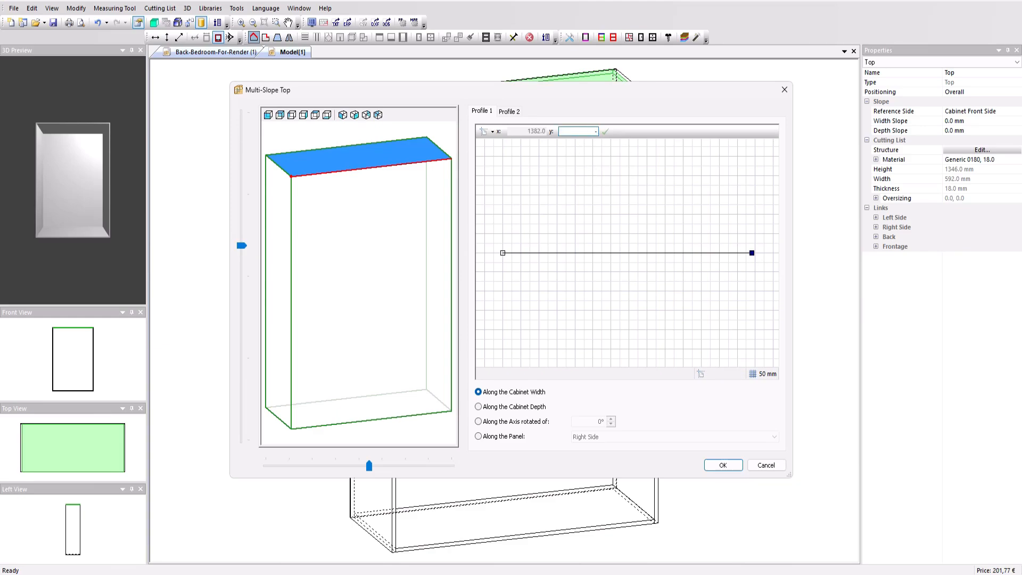
key("Return")
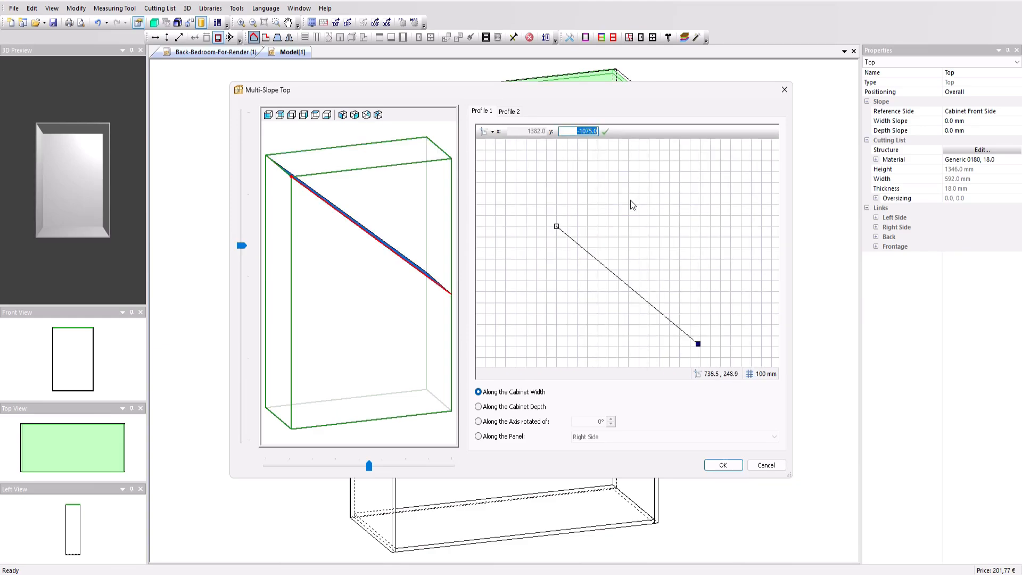
Switch the slope's end point to angle-based values, pick up its angle value, and apply the multi-slope top
scroll(604, 181, "down", 3)
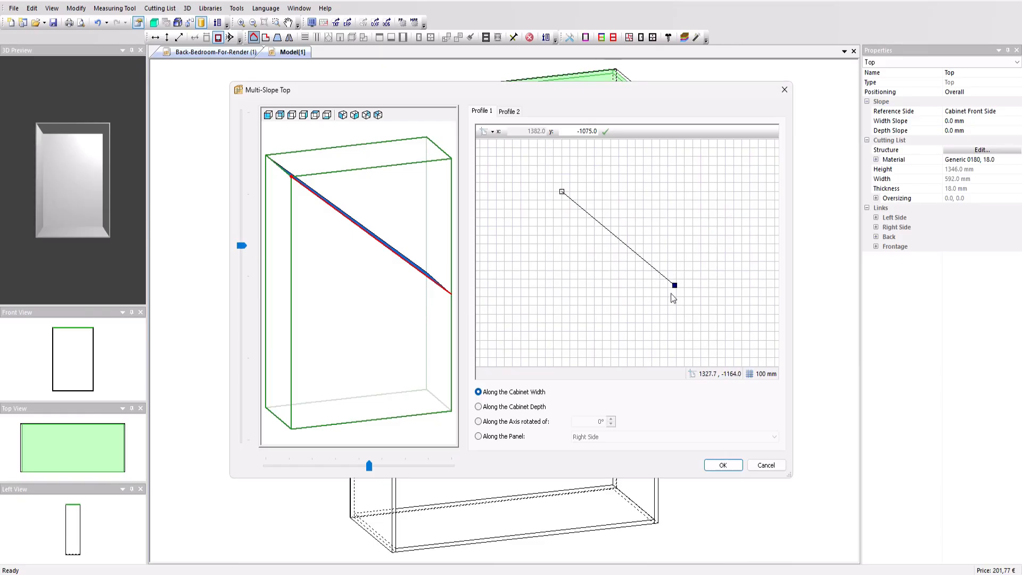
left_click(487, 131)
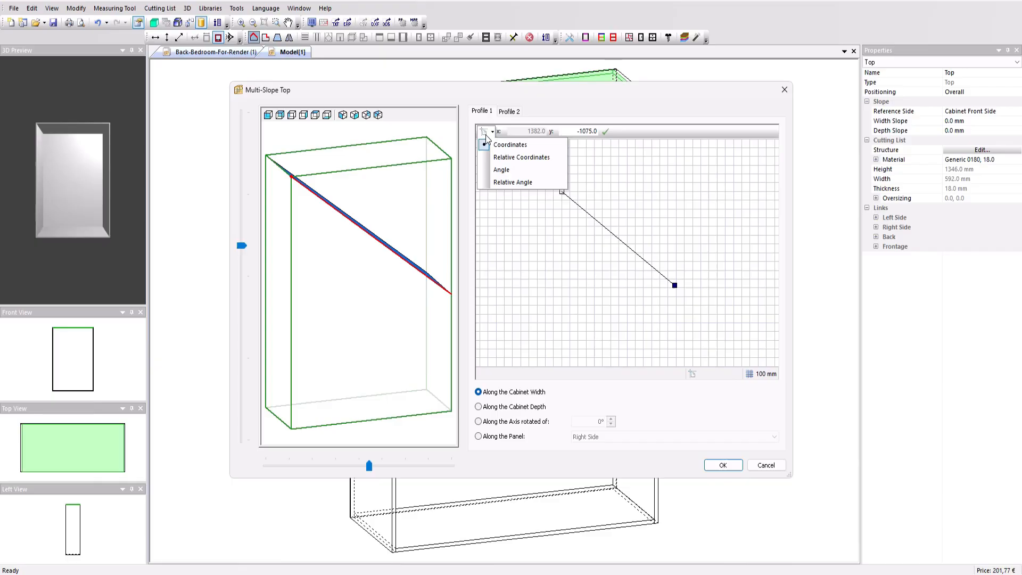
left_click(513, 182)
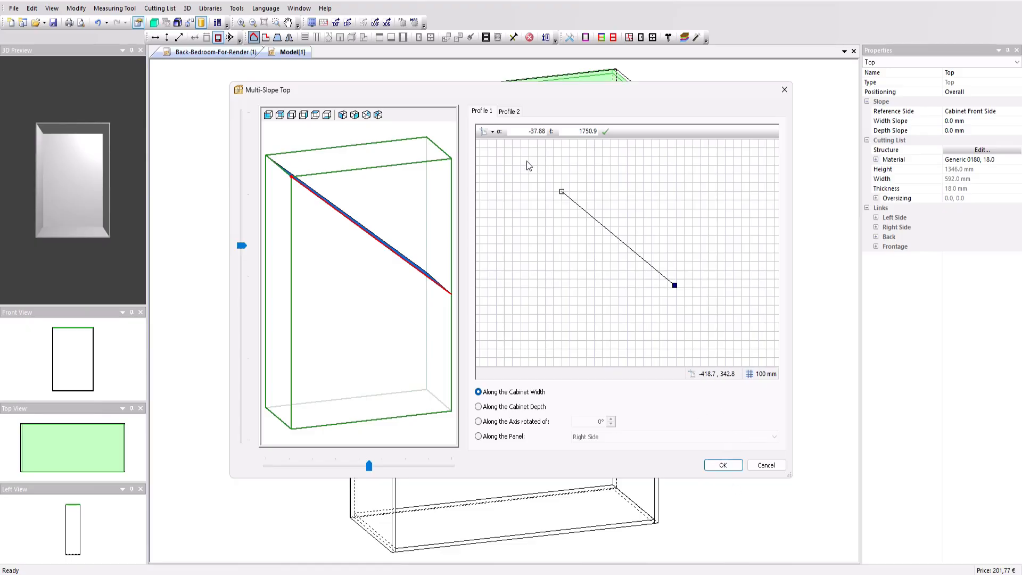
left_click(536, 131)
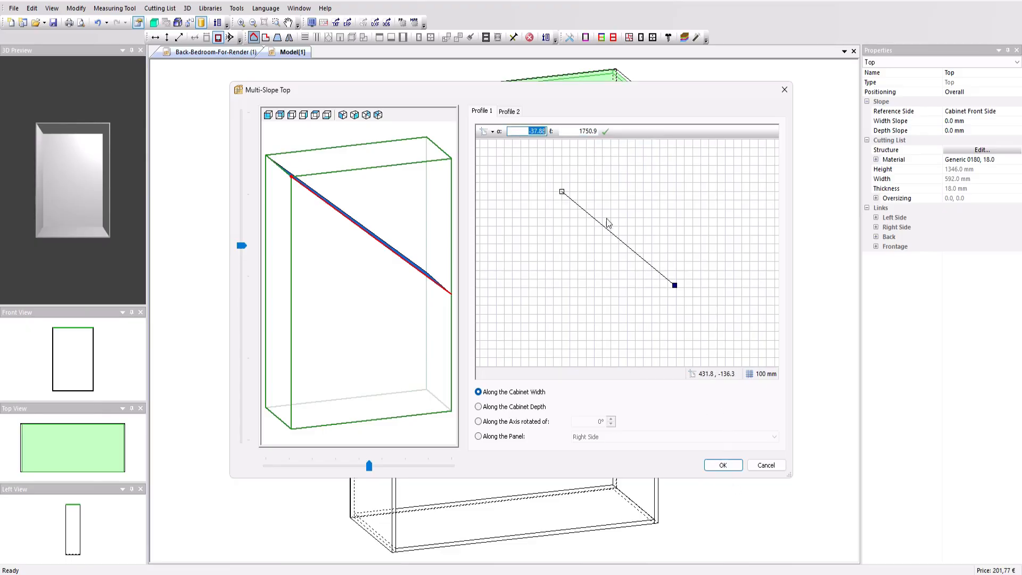
left_click(722, 465)
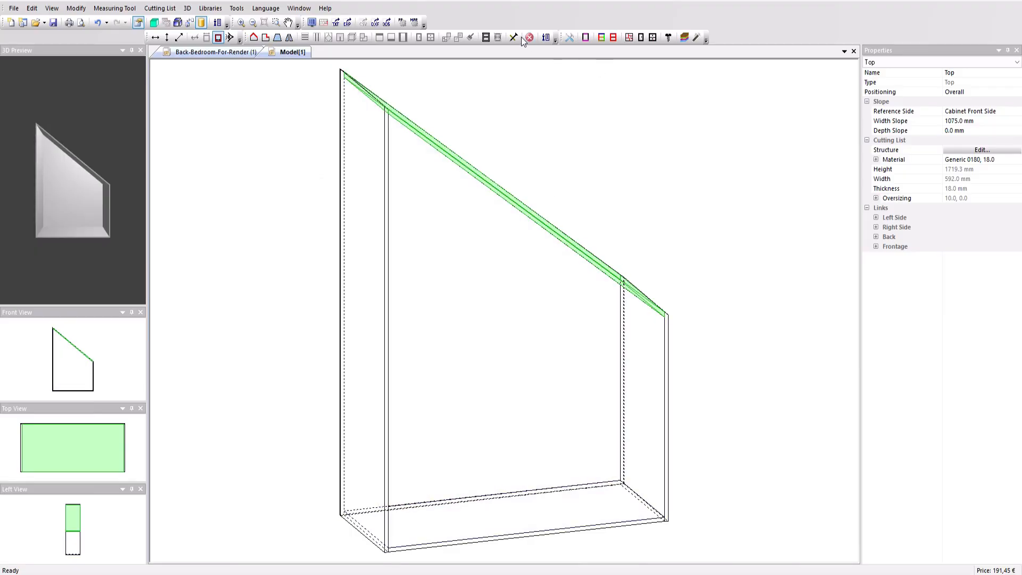
Make the cabinet's top, left side, right side and bottom panels nil, keeping only the back
left_click(529, 37)
left_click(388, 128)
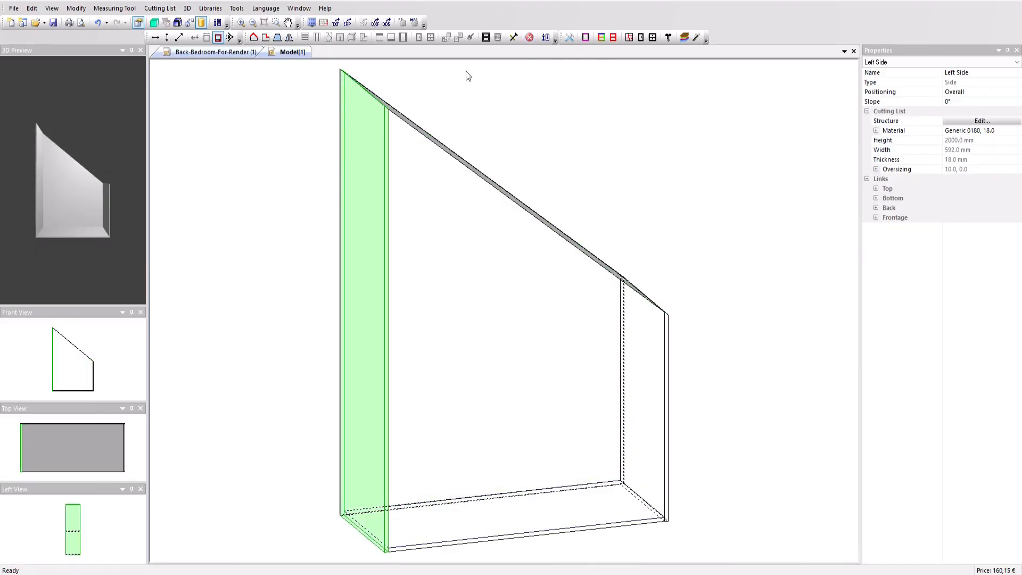
left_click(529, 37)
left_click(665, 339)
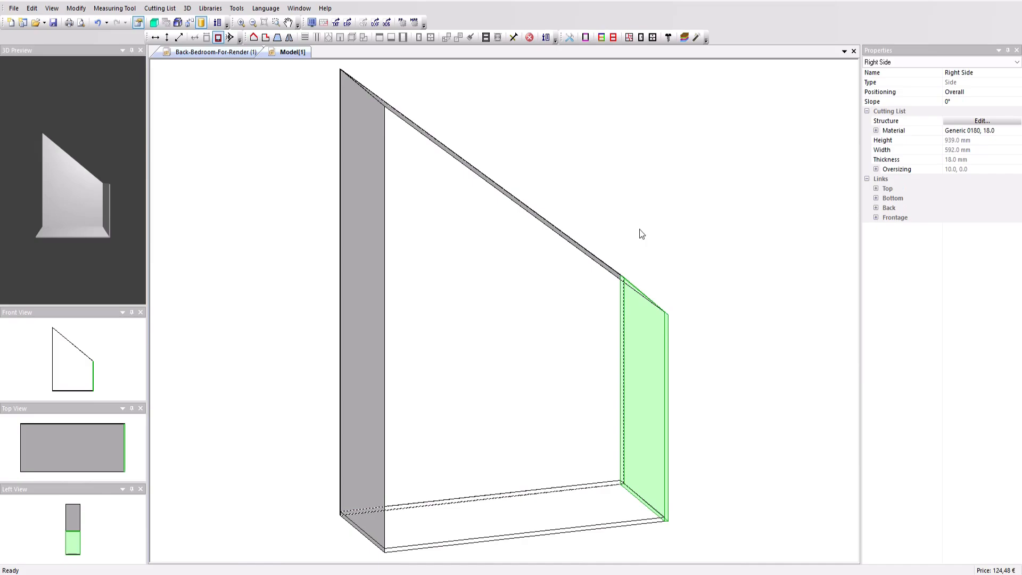
left_click(529, 37)
left_click(659, 527)
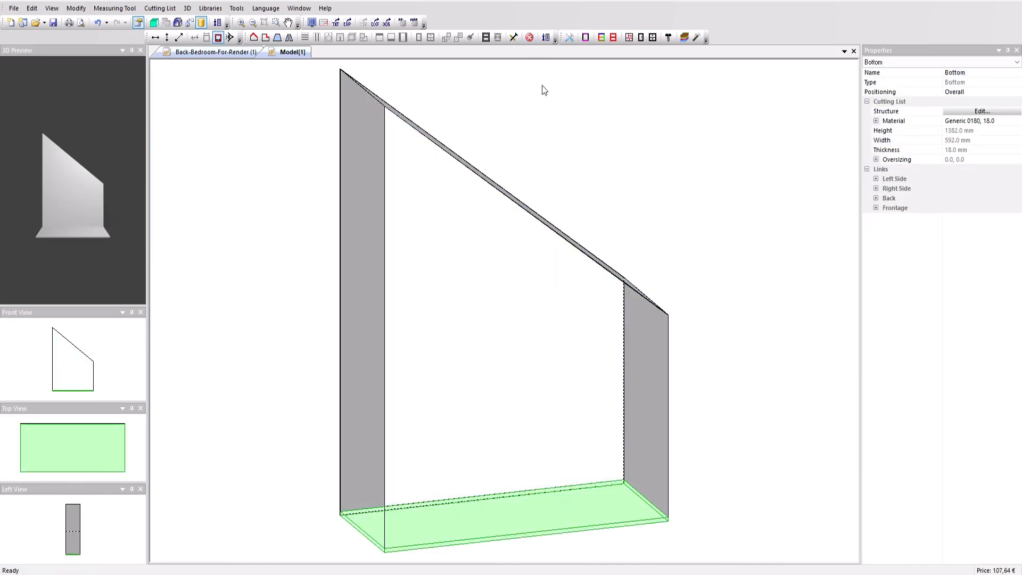
left_click(529, 36)
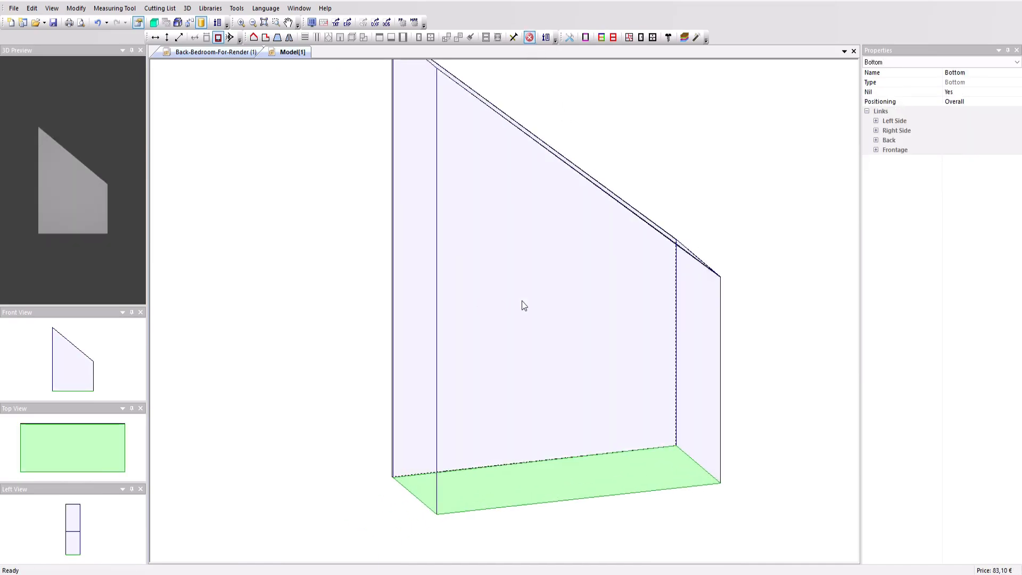
Change the back panel's material to Generic 0180, 18.0
left_click(525, 302)
left_click(967, 133)
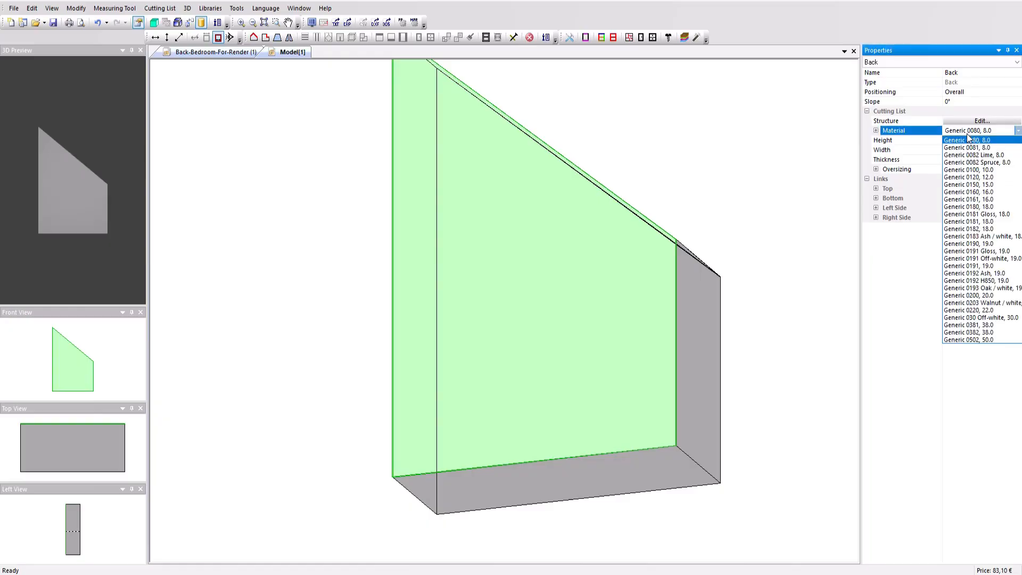
left_click(969, 207)
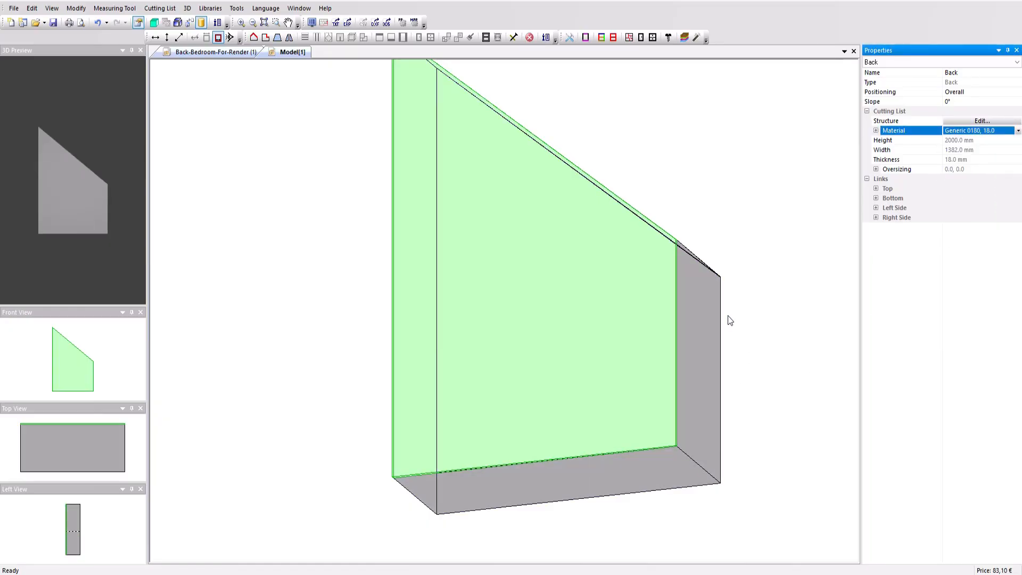
Set the overall depth of the cabinet to 18 mm
left_click(769, 229)
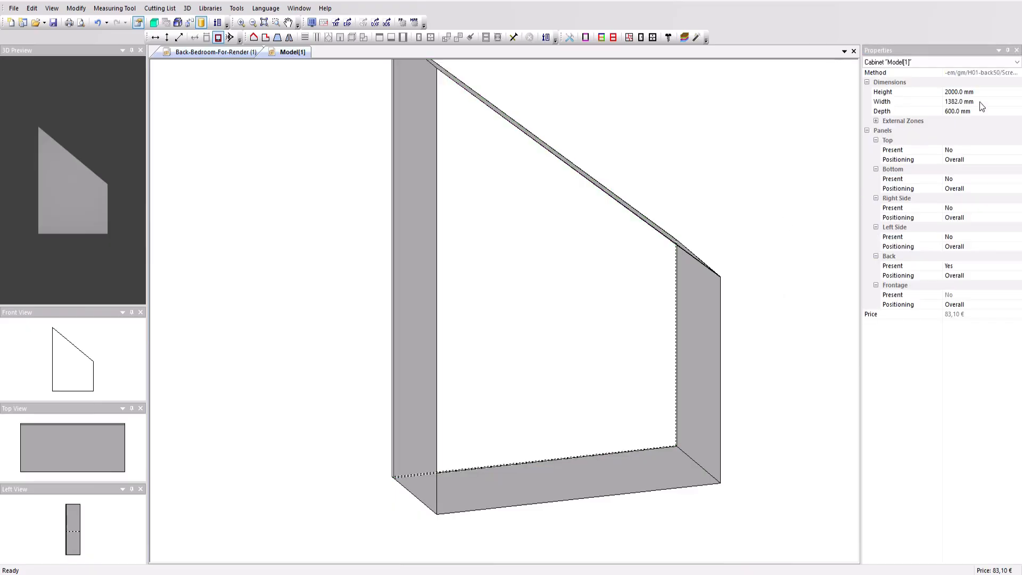
left_click(985, 109)
type("18")
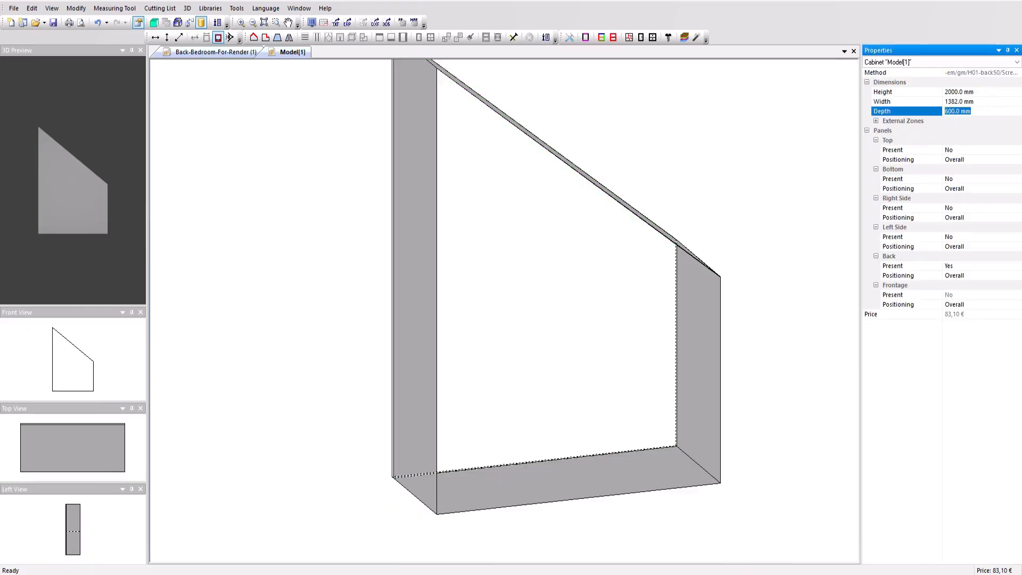
key("Return")
Start a surface split on the back panel, with the division oriented at -37.88° to run parallel to the slope
left_click(604, 311)
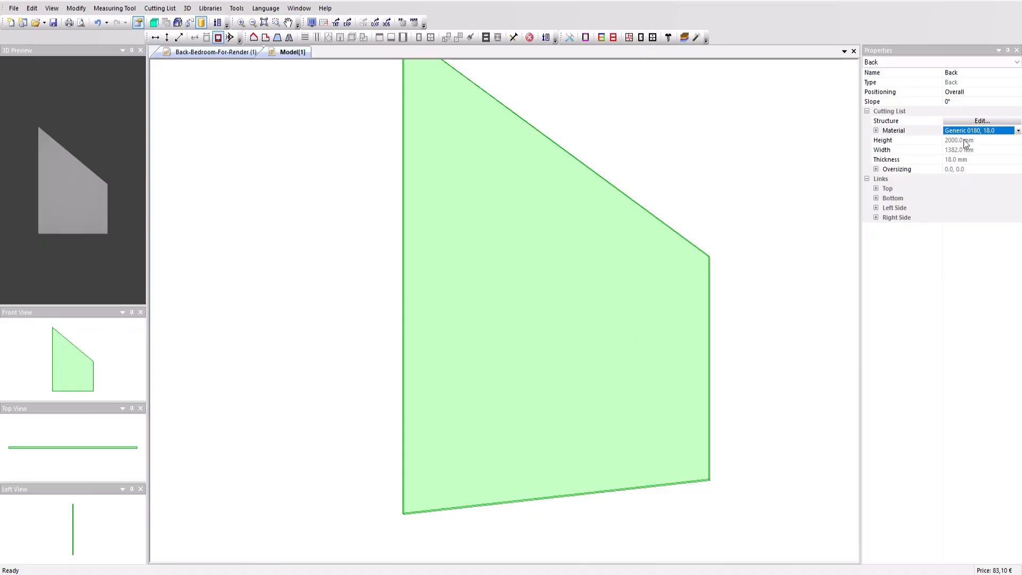
left_click(969, 121)
left_click(956, 171)
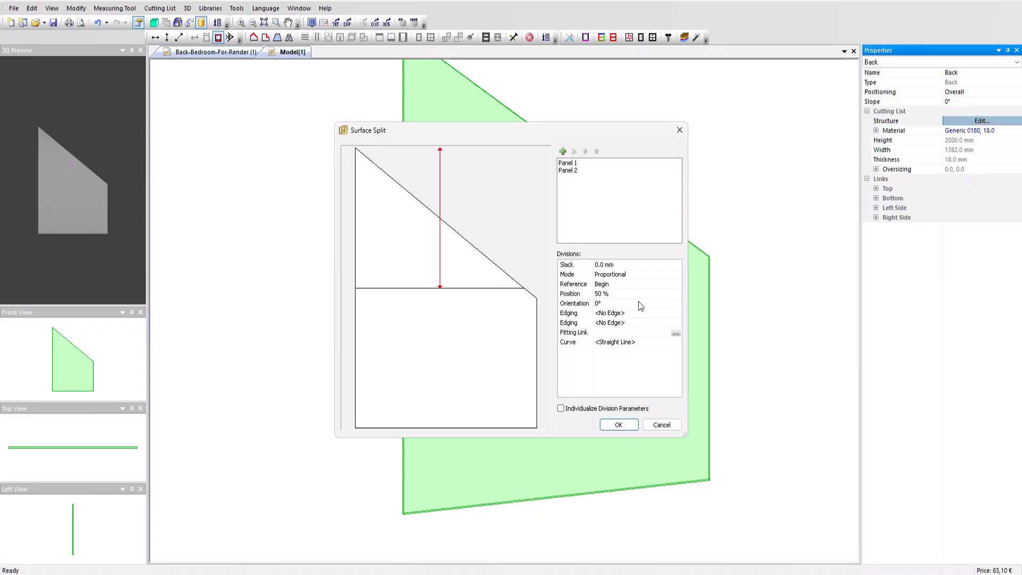
left_click(575, 304)
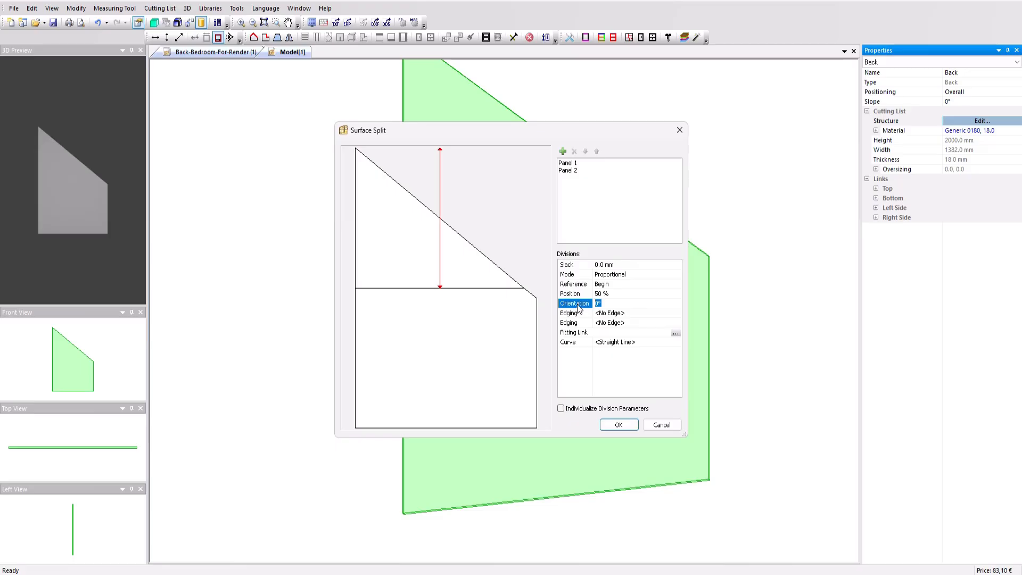
key("Return")
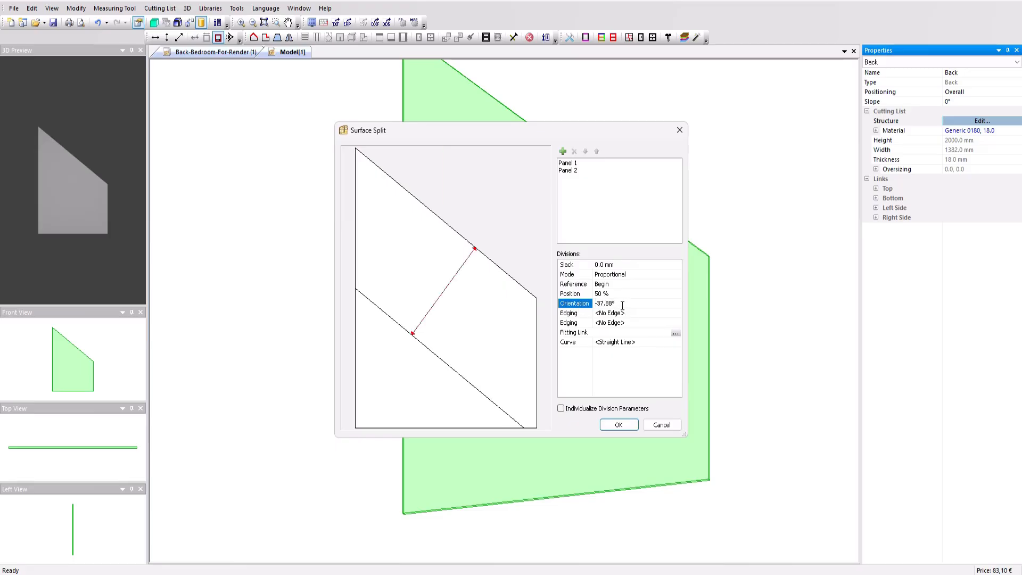
Place the back panel's division in Distance mode at 60 mm from the sloping edge and apply the surface split
left_click(622, 282)
left_click(620, 296)
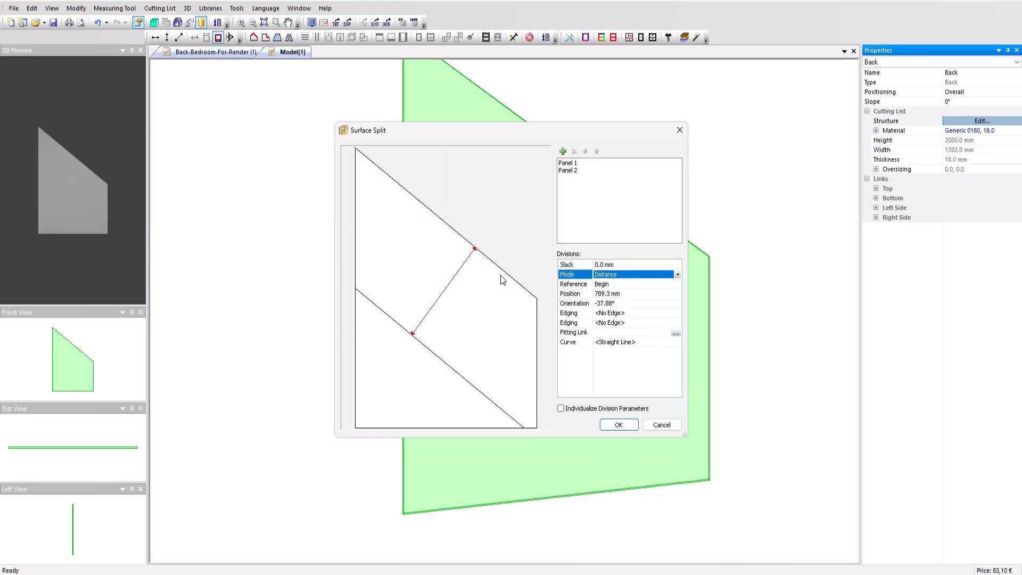
left_click(627, 293)
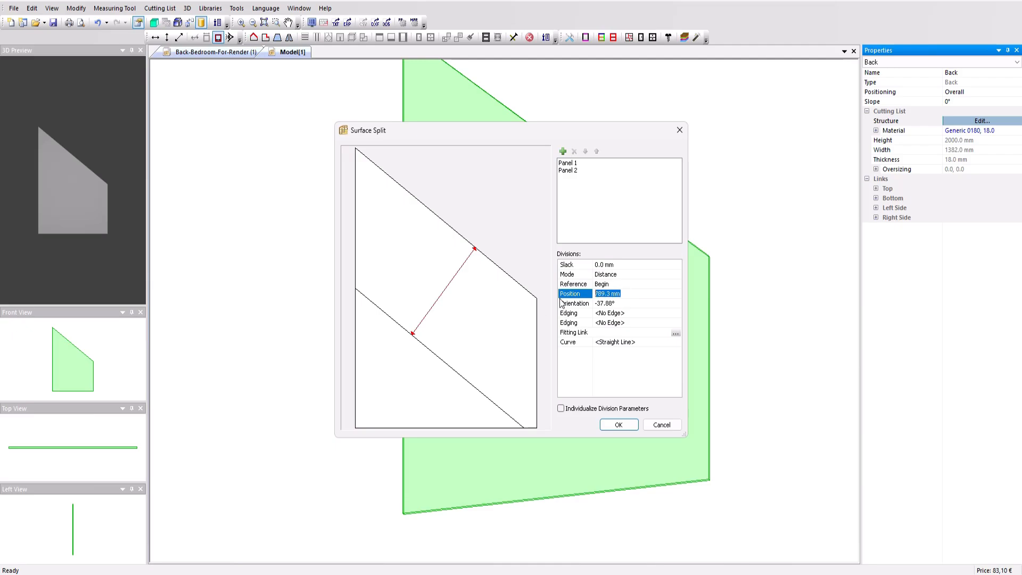
type("60")
key("Return")
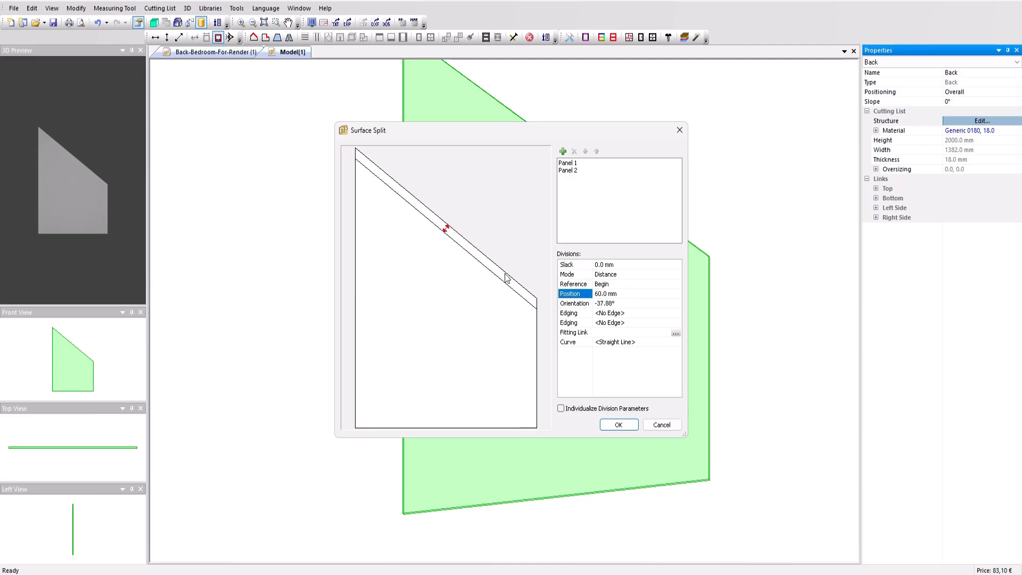
left_click(618, 426)
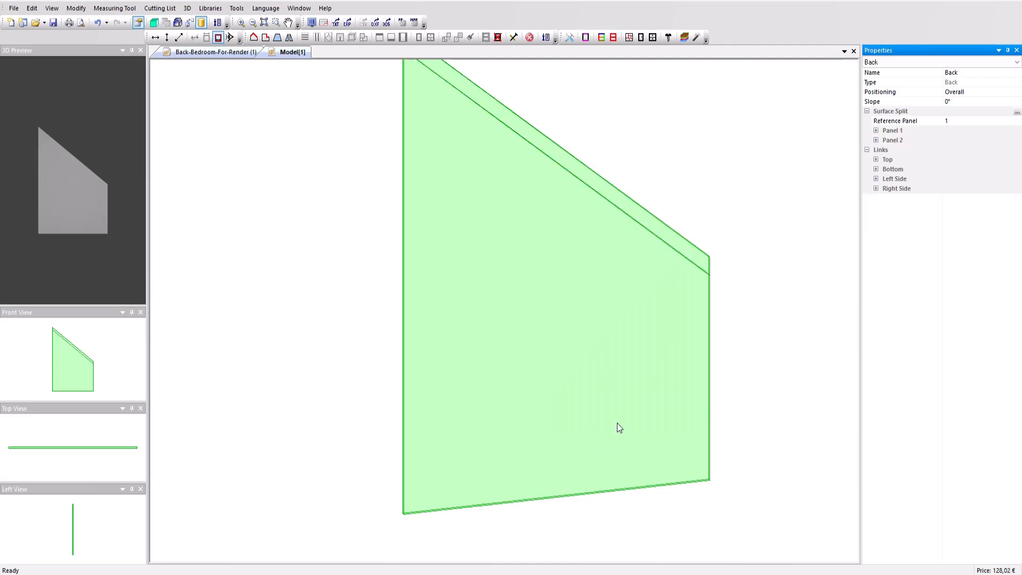
Make the large lower part of the split back nil through its material, keeping only the narrow sloping strip
left_click(615, 376)
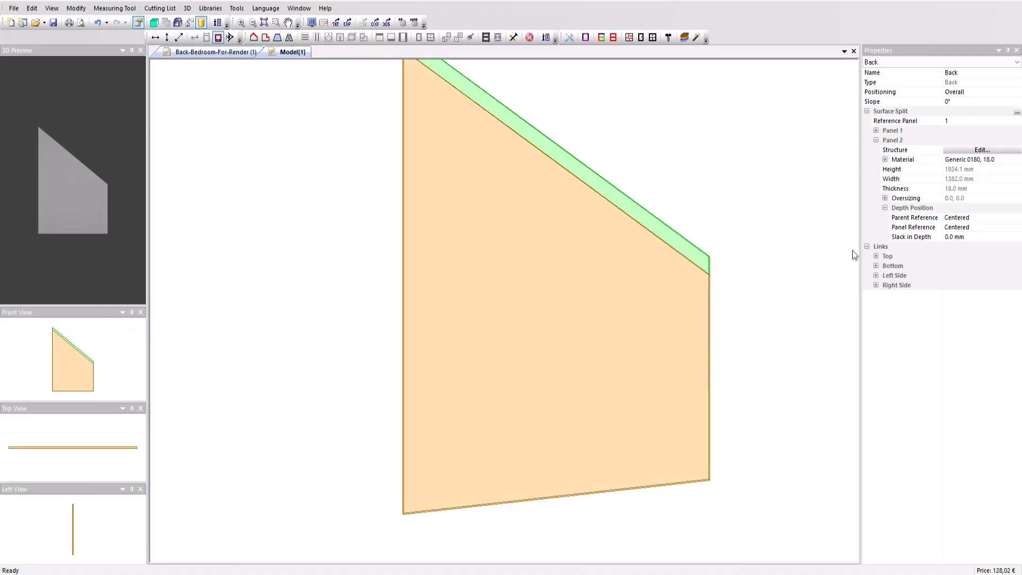
left_click(980, 160)
left_click(979, 159)
scroll(977, 178, "up", 10)
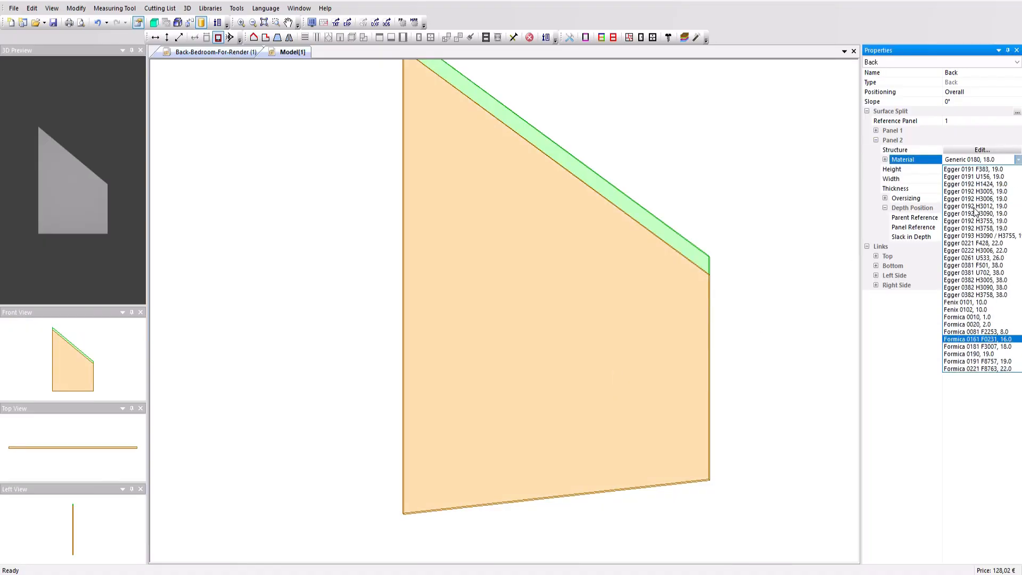
left_click(961, 169)
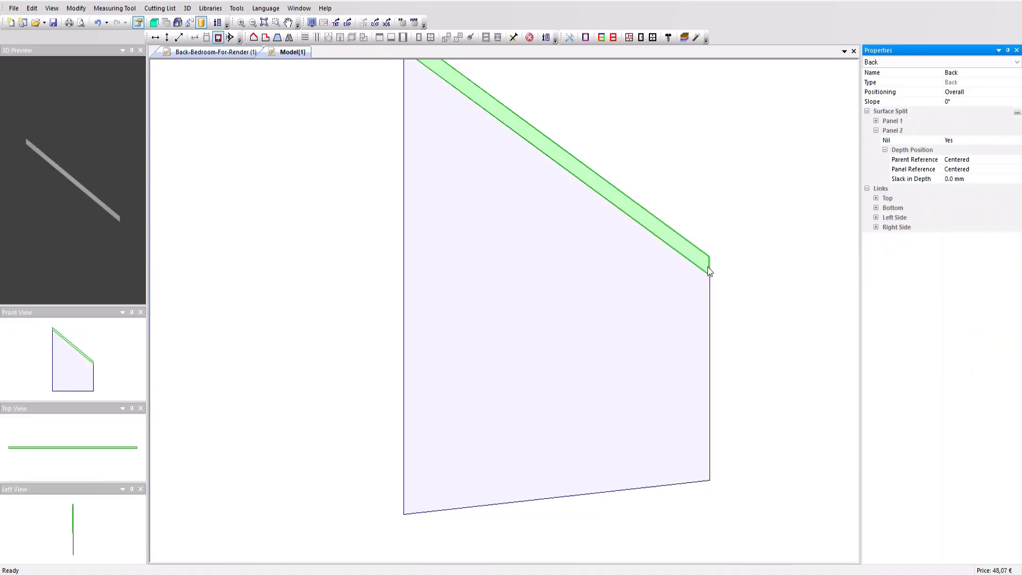
Measure the vertical distance from the strip's uppermost corner to its lowest corner, then remove the measurement tool's reading
middle_click_drag(773, 247, 741, 301)
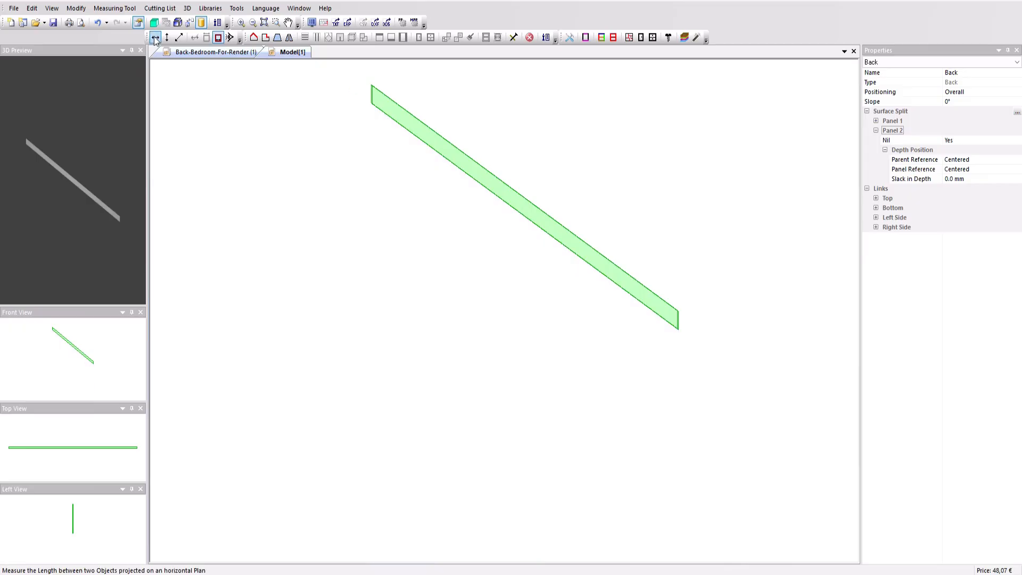
left_click(167, 37)
left_click(373, 87)
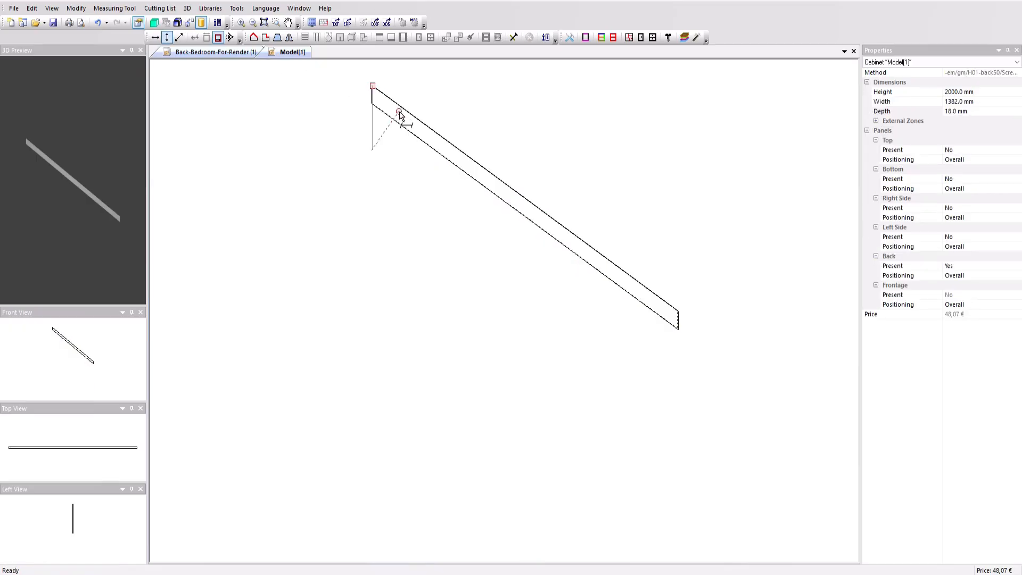
scroll(718, 328, "up", 4)
left_click(620, 334)
scroll(696, 349, "down", 4)
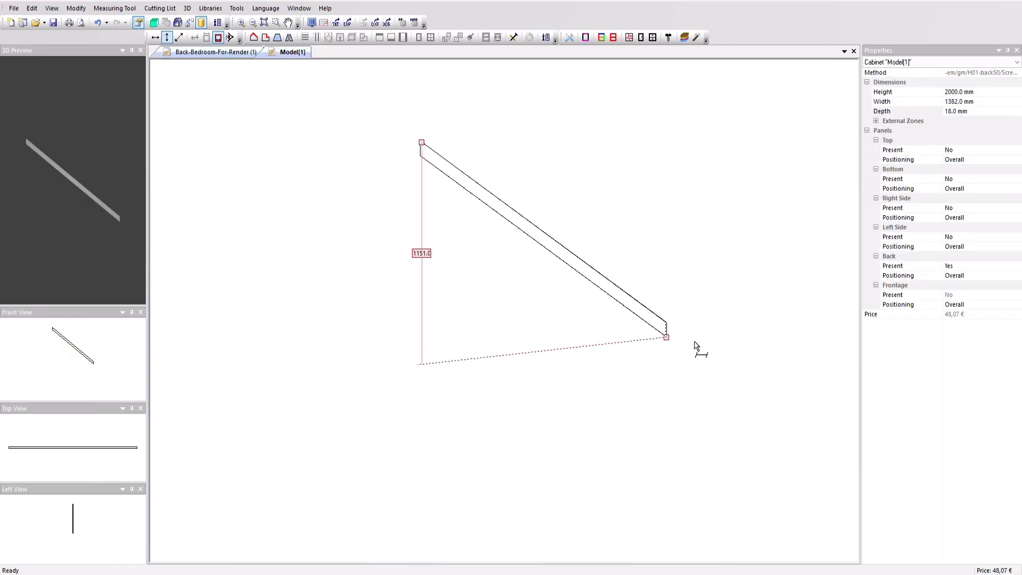
right_click(706, 244)
left_click(724, 249)
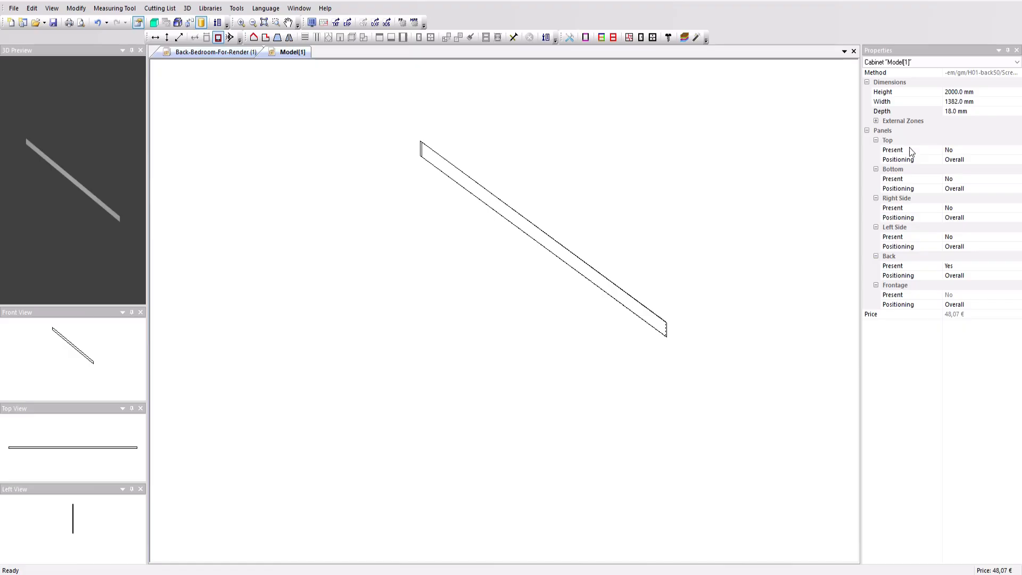
Set the cabinet's height to 1151 mm, then close it and save the modifications in the model
left_click(986, 92)
type("1151")
key("Return")
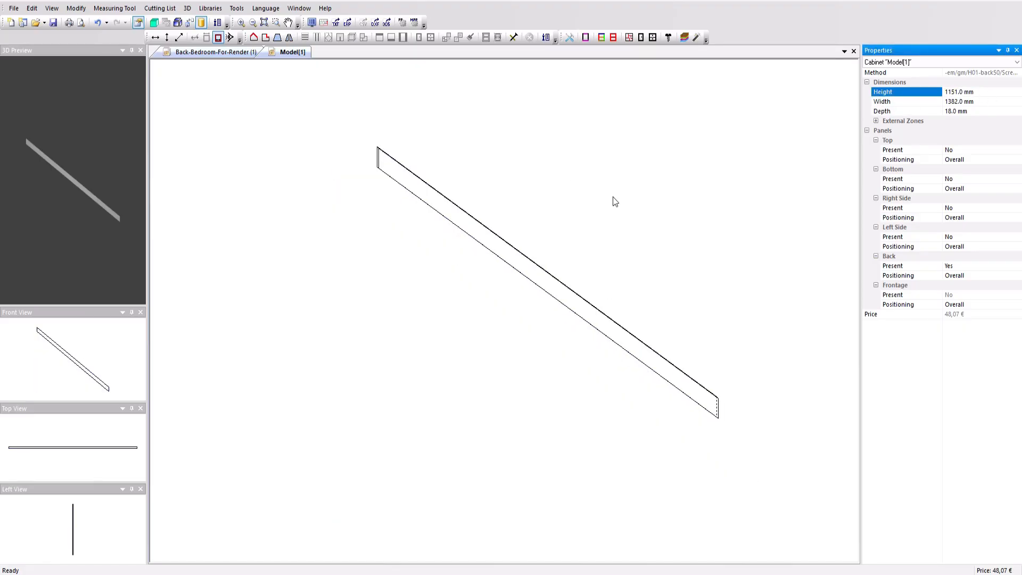
left_click(854, 51)
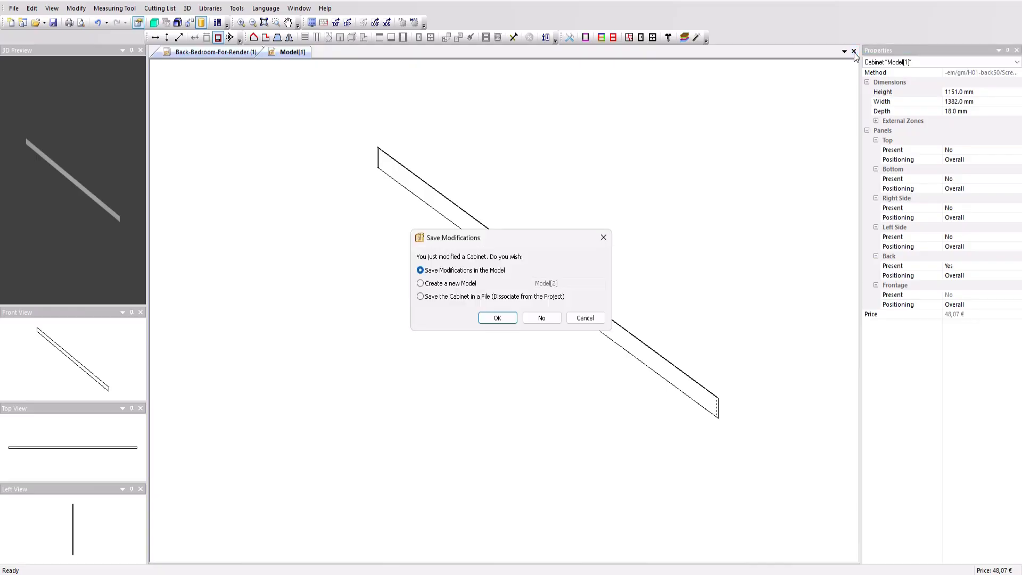
key("Return")
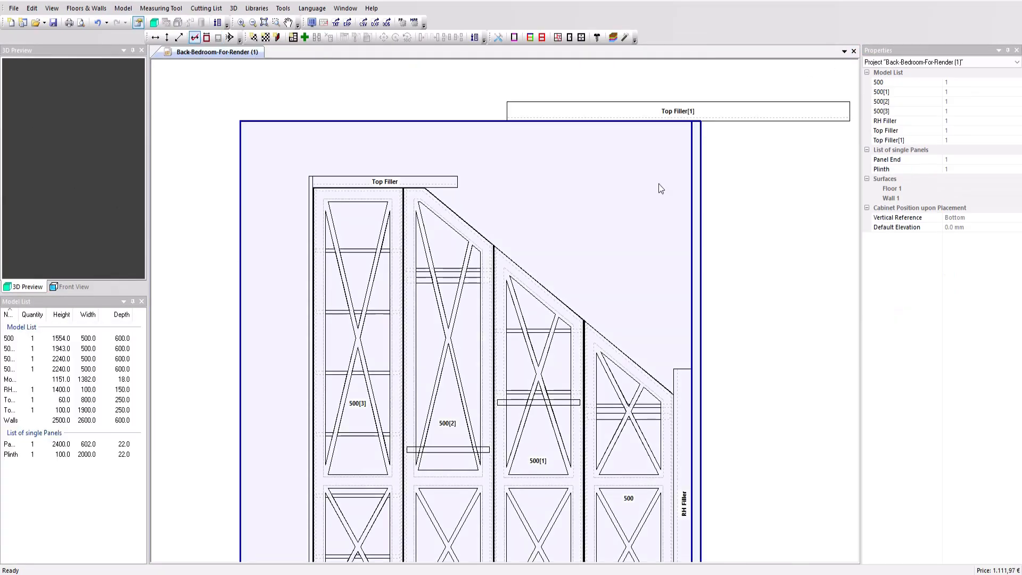
Place Model[1] in the bedroom elevation from the slope's upper corner, with its lower edge along the wardrobes' sloping line at Z 1265 mm
mouse_move(19, 382)
left_mouse_down()
mouse_move(463, 298)
mouse_move(454, 308)
mouse_move(465, 95)
mouse_move(446, 197)
left_mouse_up()
scroll(432, 197, "up", 5)
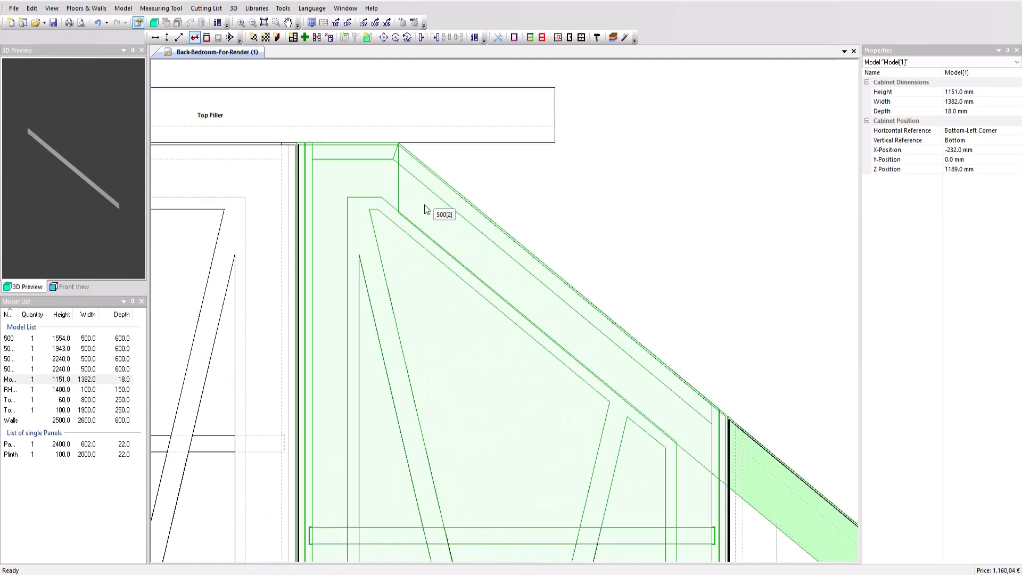
left_click_drag(425, 205, 433, 136)
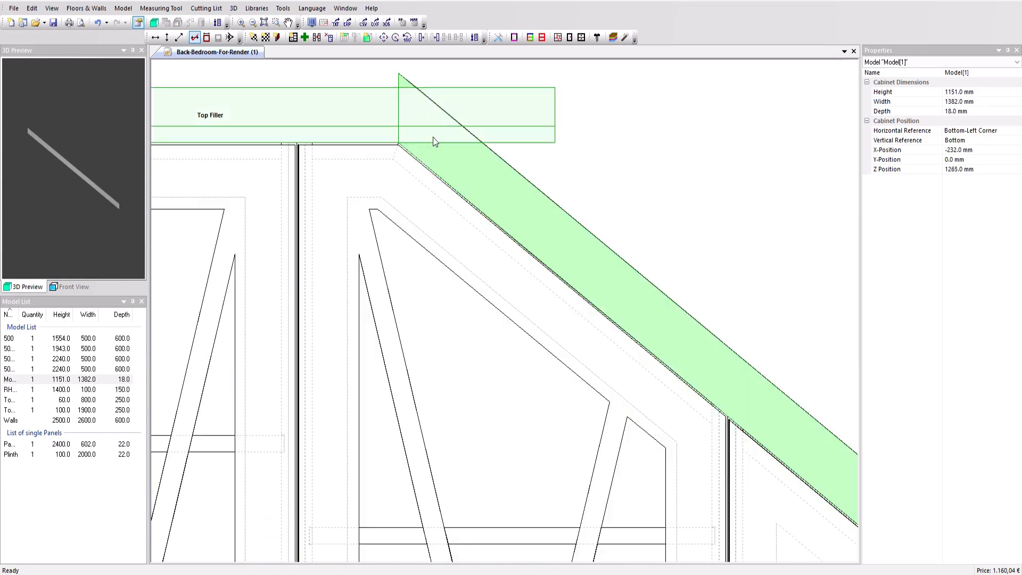
scroll(432, 136, "down", 5)
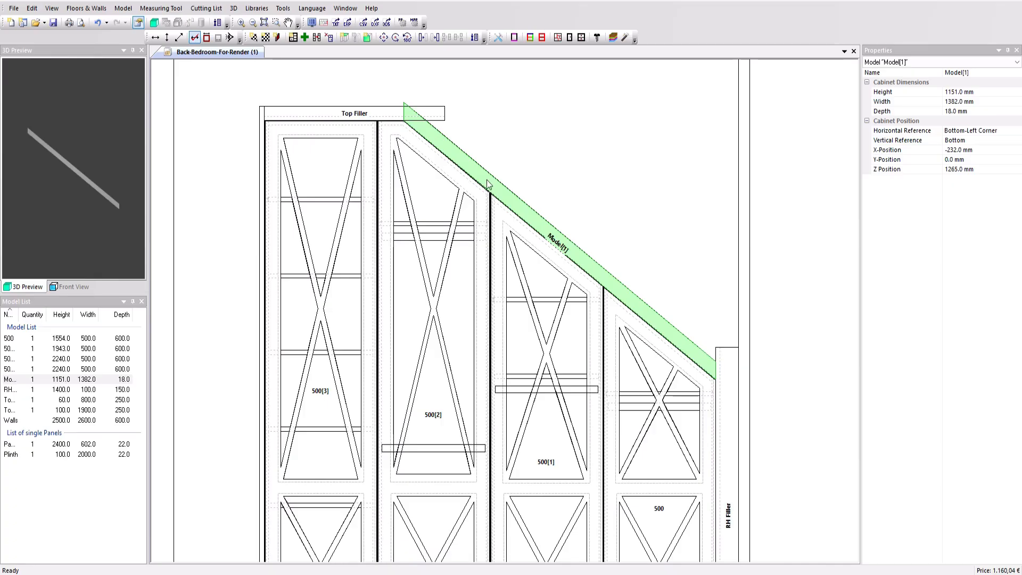